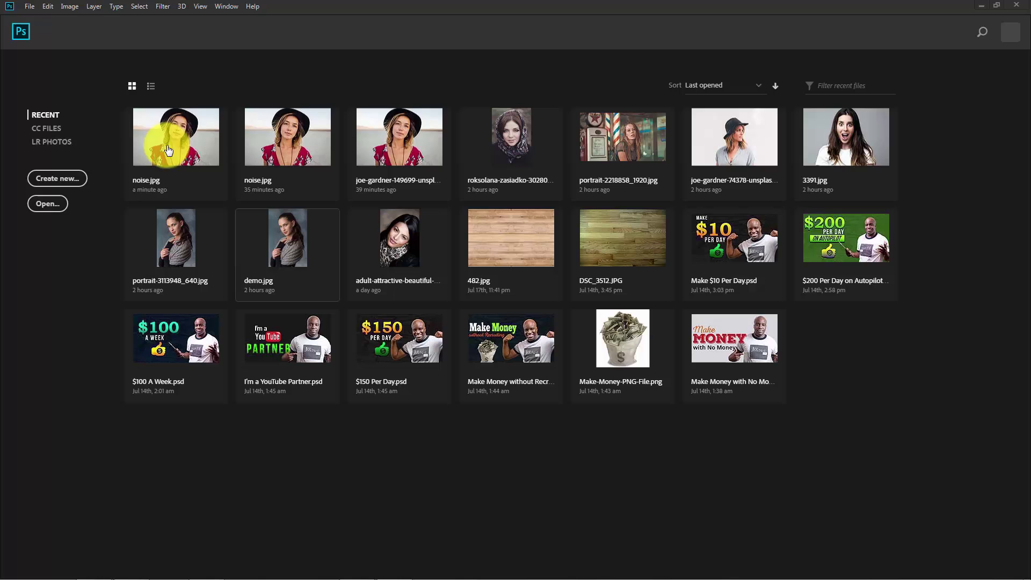
Step: Open noise.jpg from the project folder
{"action": "left_click", "coordinate": [30, 6]}
{"action": "left_click", "coordinate": [43, 34]}
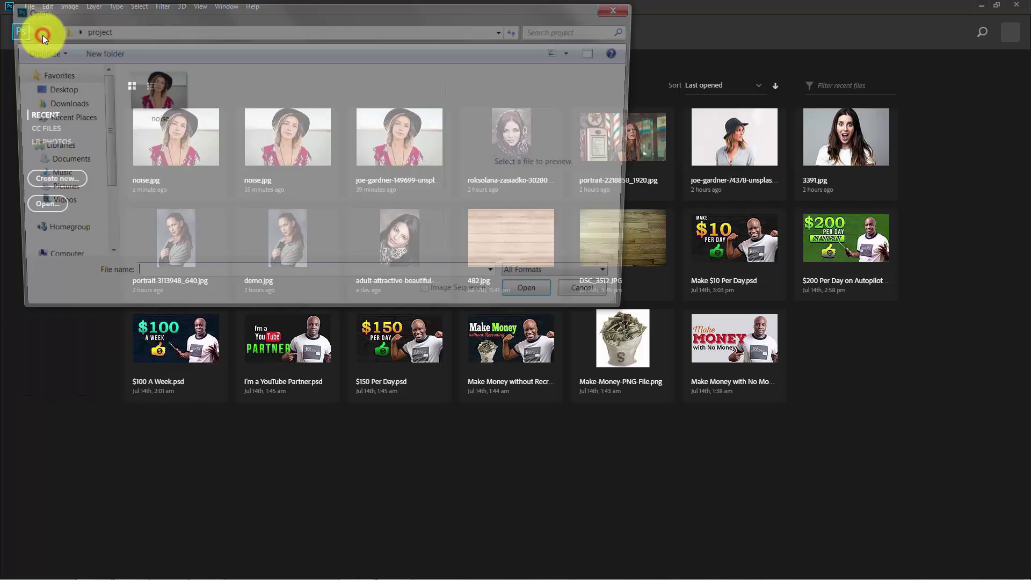
{"action": "left_click", "coordinate": [166, 106]}
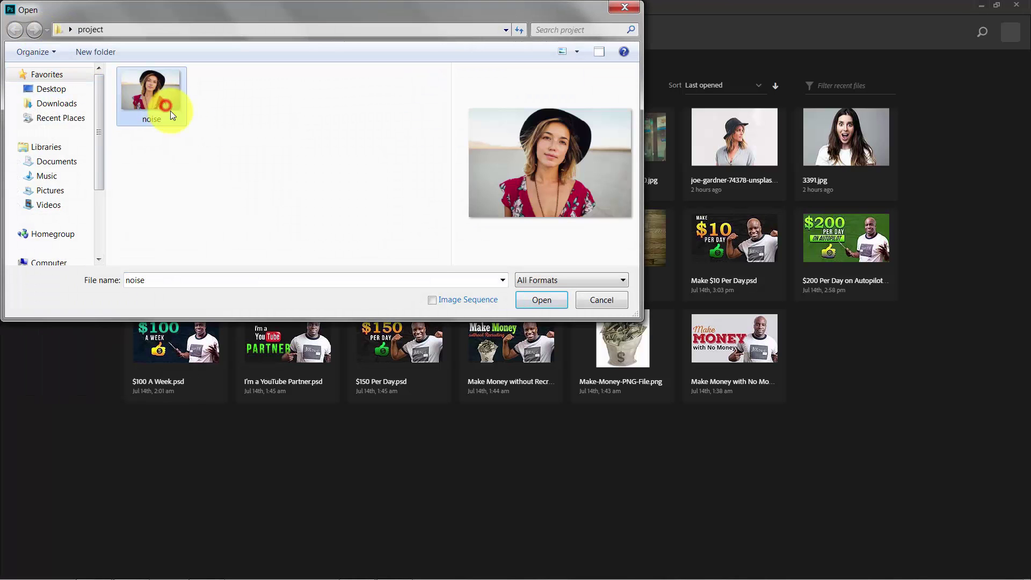
{"action": "left_click", "coordinate": [539, 303]}
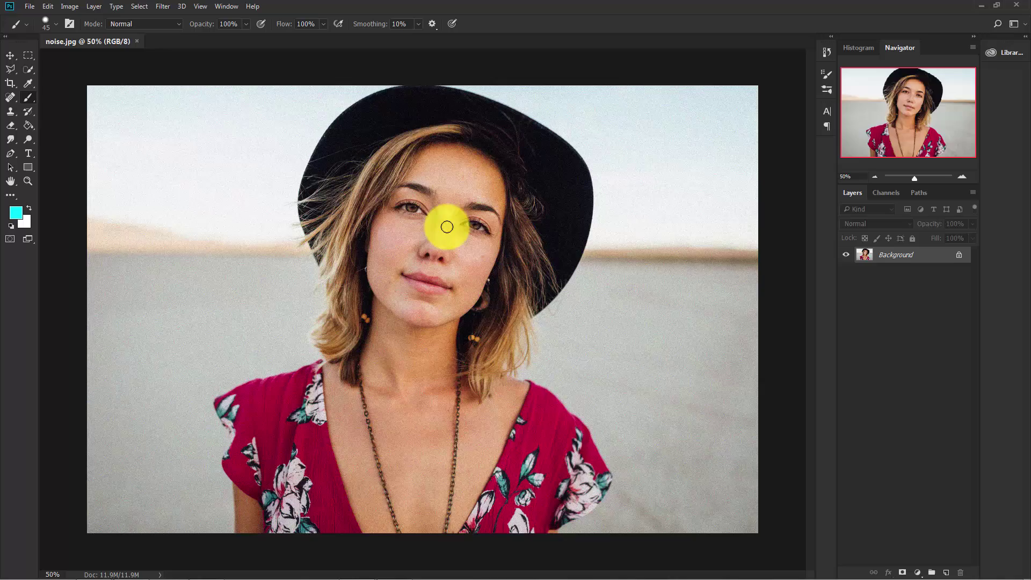
Step: Zoom the portrait to 100% to inspect the grain on the hat, then zoom back out
{"action": "key", "text": "ctrl+1"}
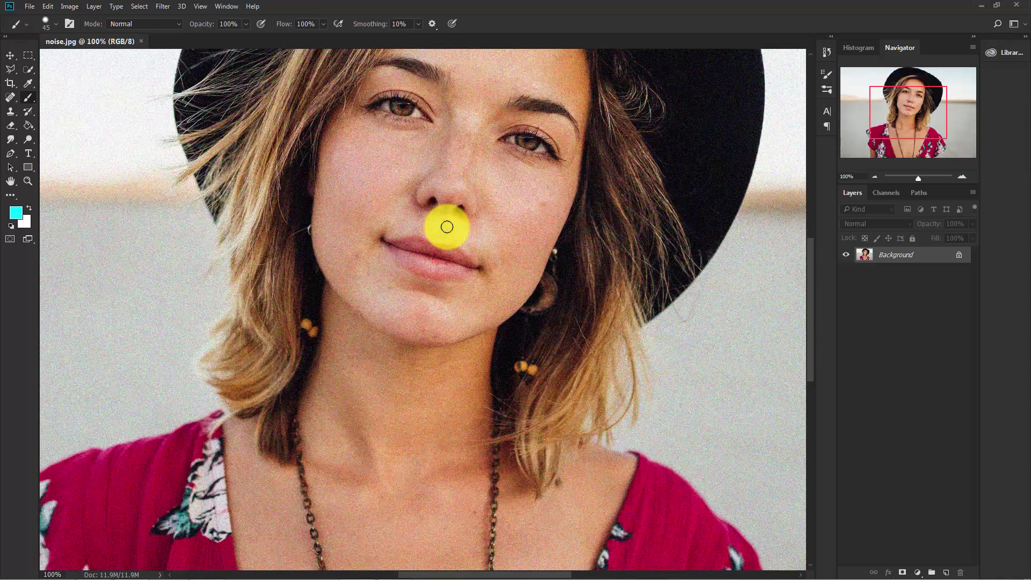
{"action": "scroll", "coordinate": [398, 294], "scroll_direction": "up", "scroll_amount": 3}
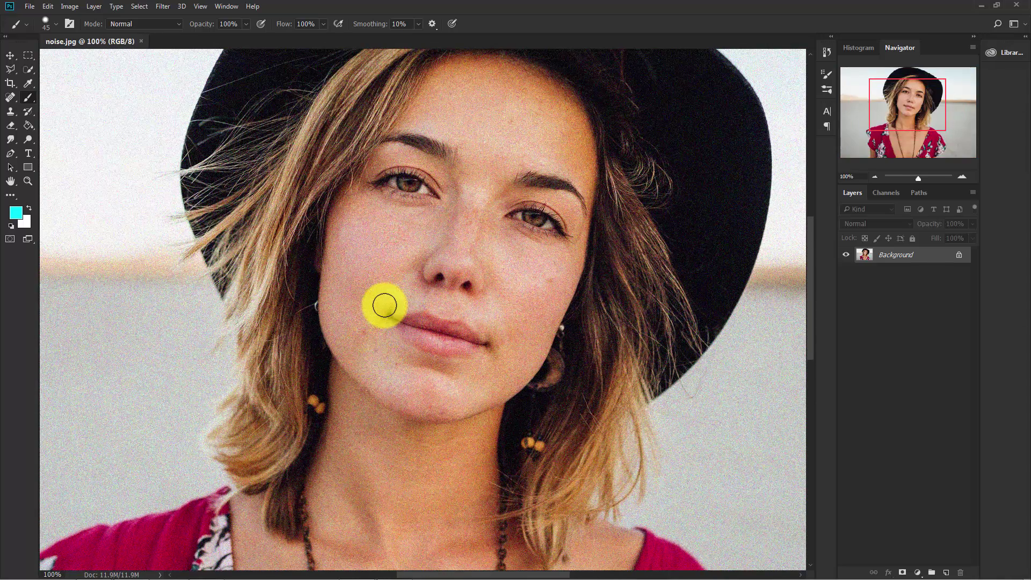
{"action": "left_click", "coordinate": [424, 260]}
{"action": "left_click_drag", "start_coordinate": [430, 317], "coordinate": [430, 333]}
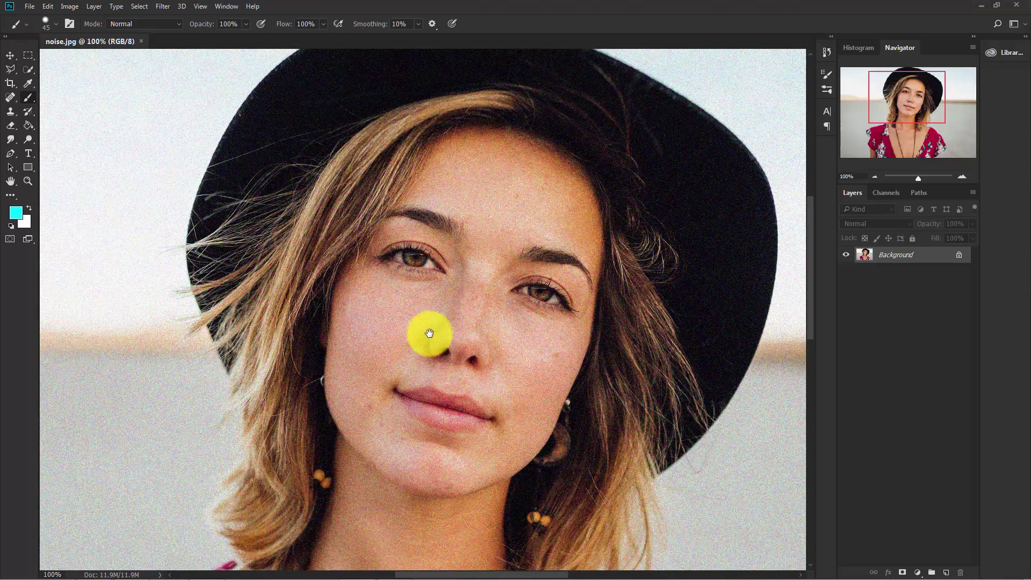
{"action": "scroll", "coordinate": [429, 333], "scroll_direction": "down", "scroll_amount": 1}
{"action": "scroll", "coordinate": [430, 333], "scroll_direction": "down", "scroll_amount": 1}
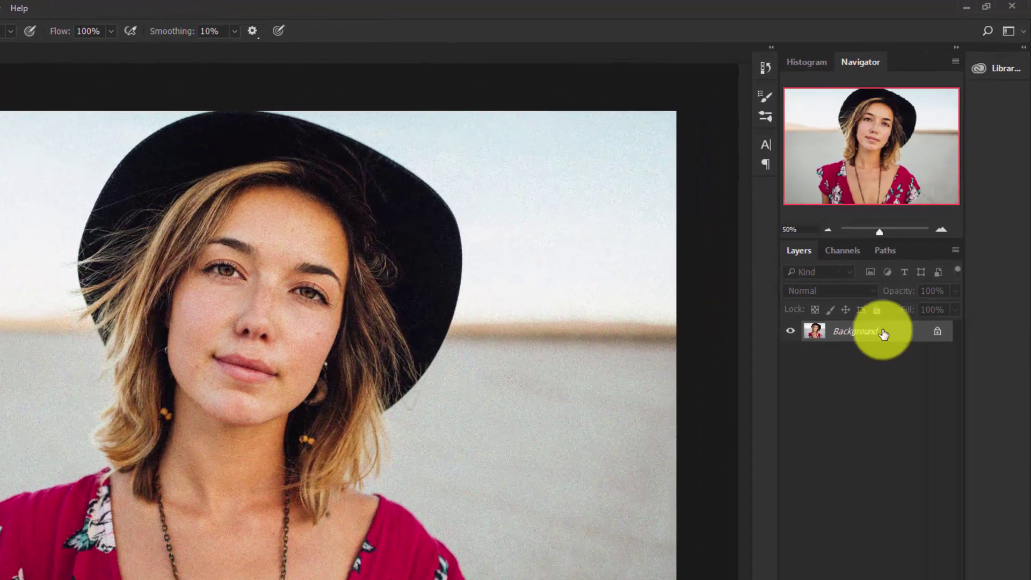
Step: Duplicate the Background layer and start renaming the copy 'noise reduction'
{"action": "left_click", "coordinate": [912, 258]}
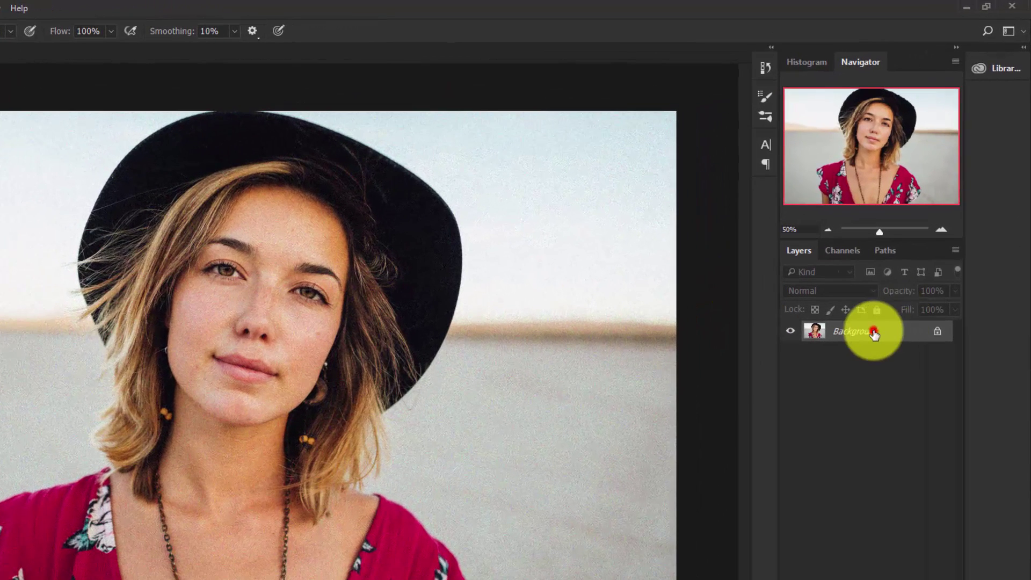
{"action": "key", "text": "ctrl+j"}
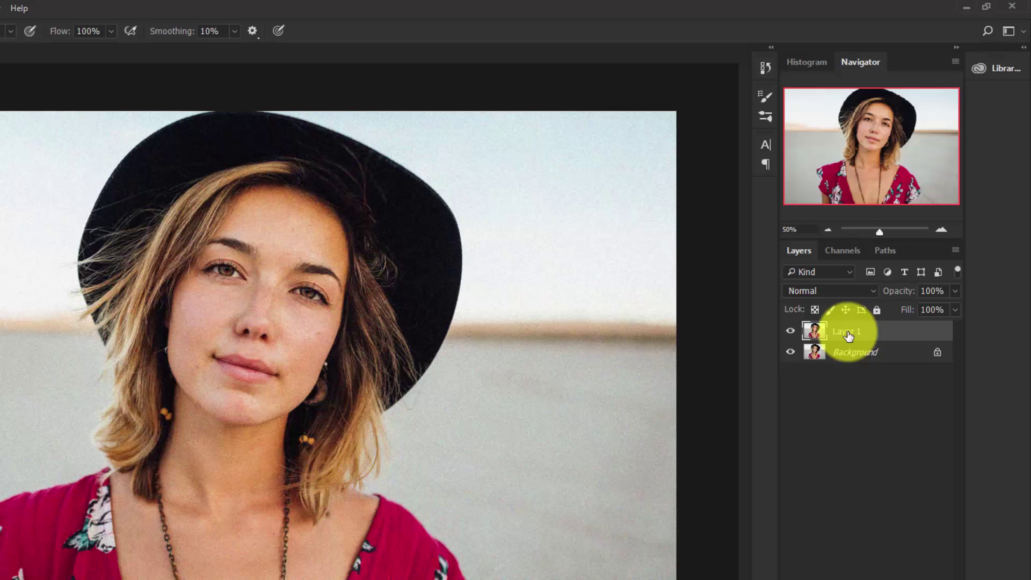
{"action": "double_click", "coordinate": [847, 332]}
{"action": "type", "text": "noise reduction"}
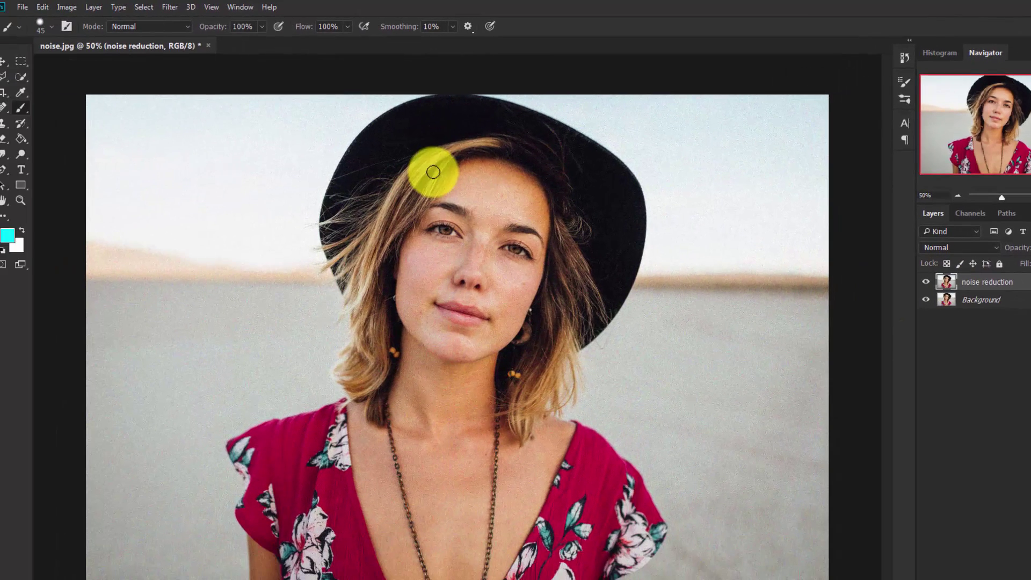
Step: Apply Reduce Noise with Strength 8, Preserve Details 0, Reduce Color Noise 100%, Sharpen Details 0
{"action": "left_click", "coordinate": [179, 7]}
{"action": "mouse_move", "coordinate": [209, 214]}
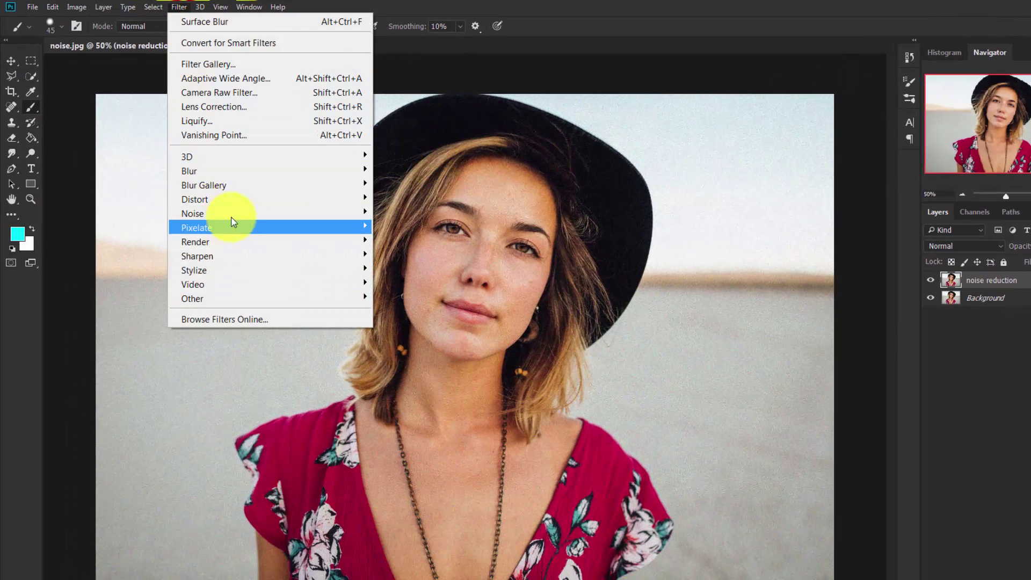
{"action": "left_click", "coordinate": [421, 268]}
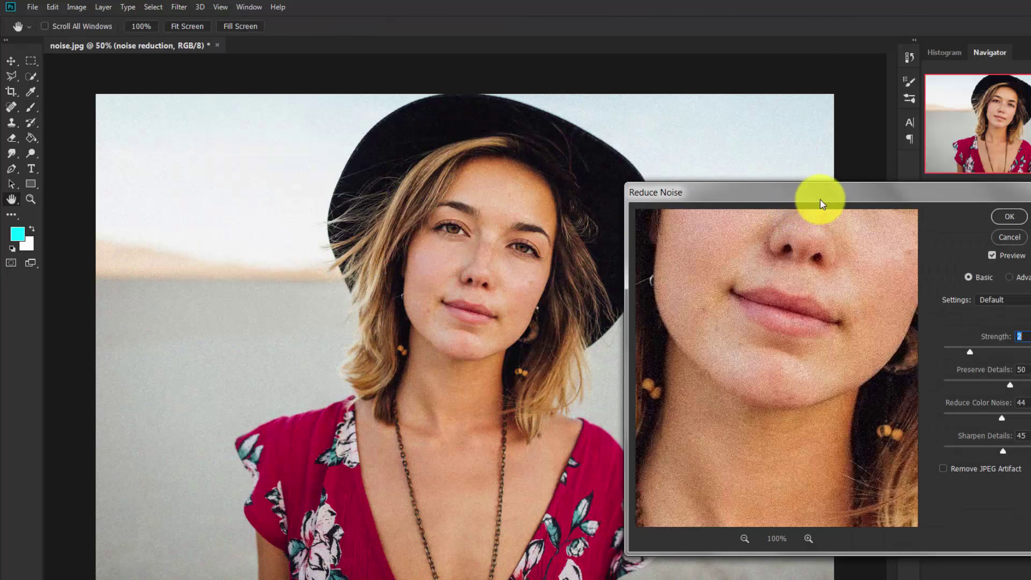
{"action": "left_click_drag", "start_coordinate": [805, 191], "coordinate": [716, 133]}
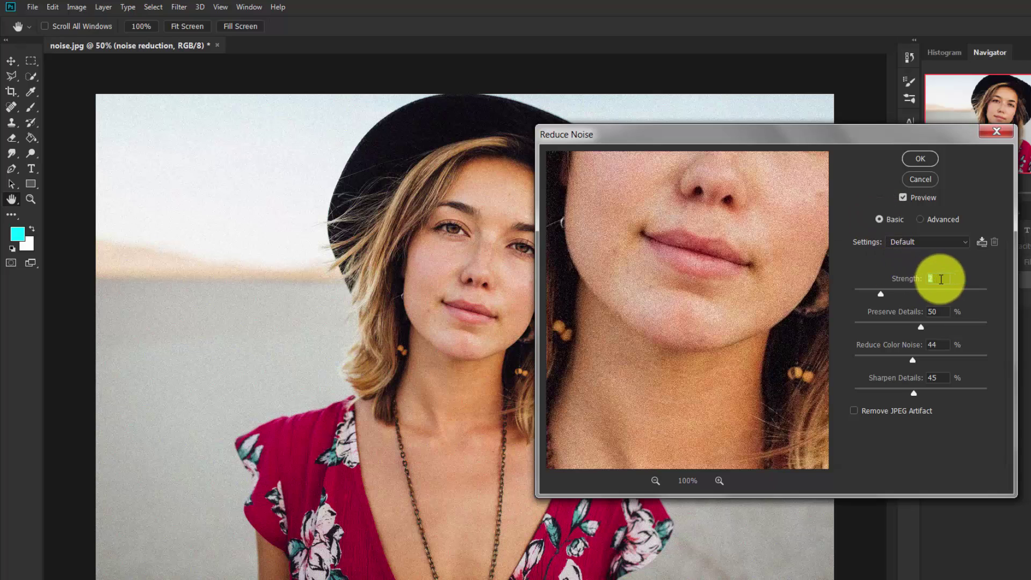
{"action": "left_click_drag", "start_coordinate": [882, 295], "coordinate": [937, 295]}
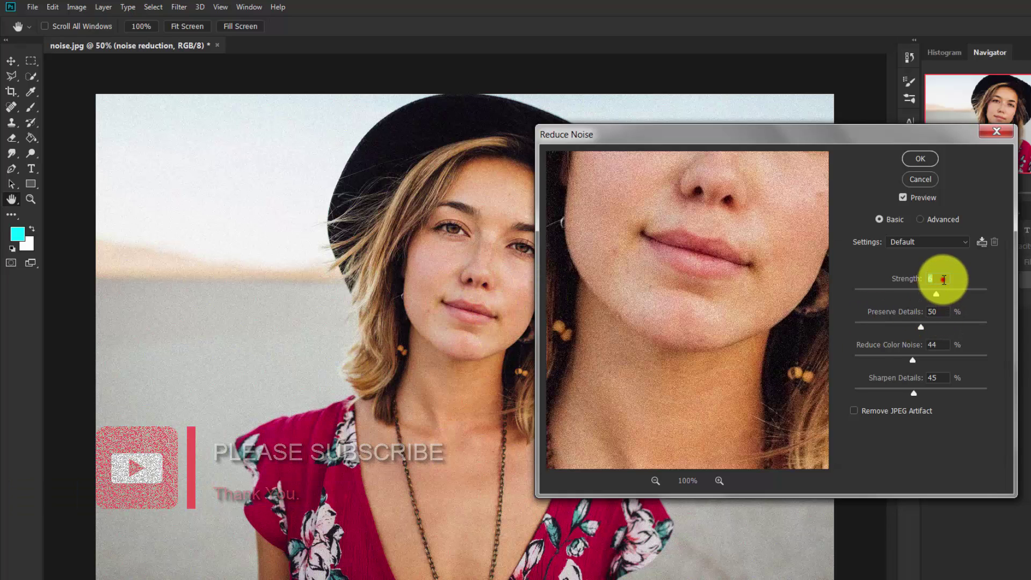
{"action": "type", "text": "8"}
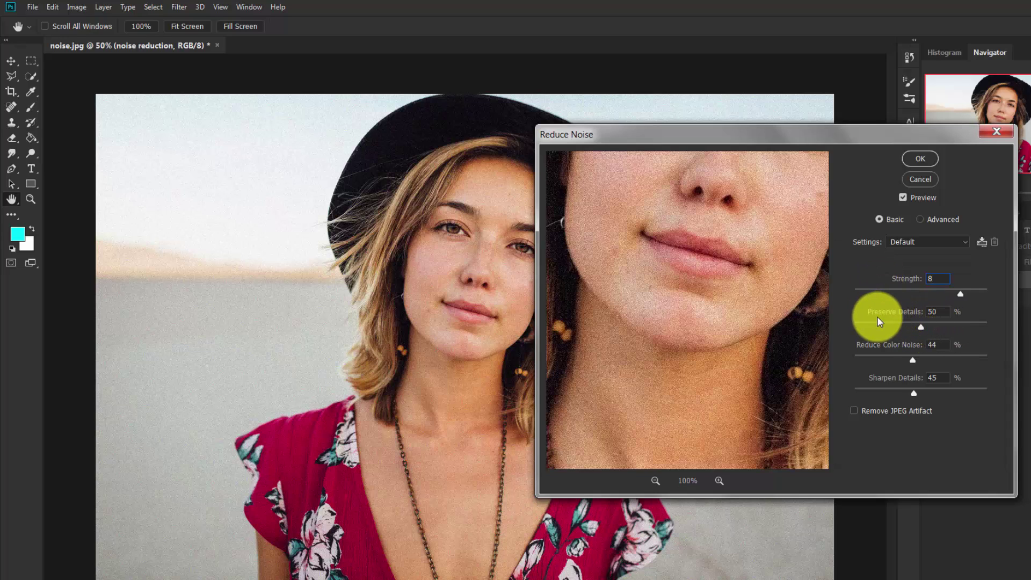
{"action": "left_click_drag", "start_coordinate": [919, 328], "coordinate": [857, 330]}
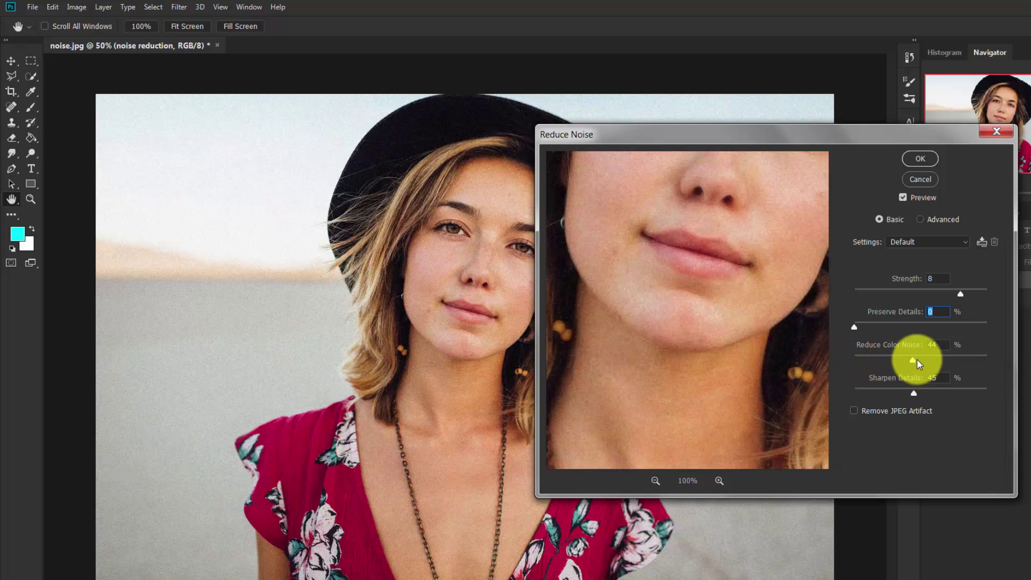
{"action": "left_click_drag", "start_coordinate": [917, 363], "coordinate": [1019, 363]}
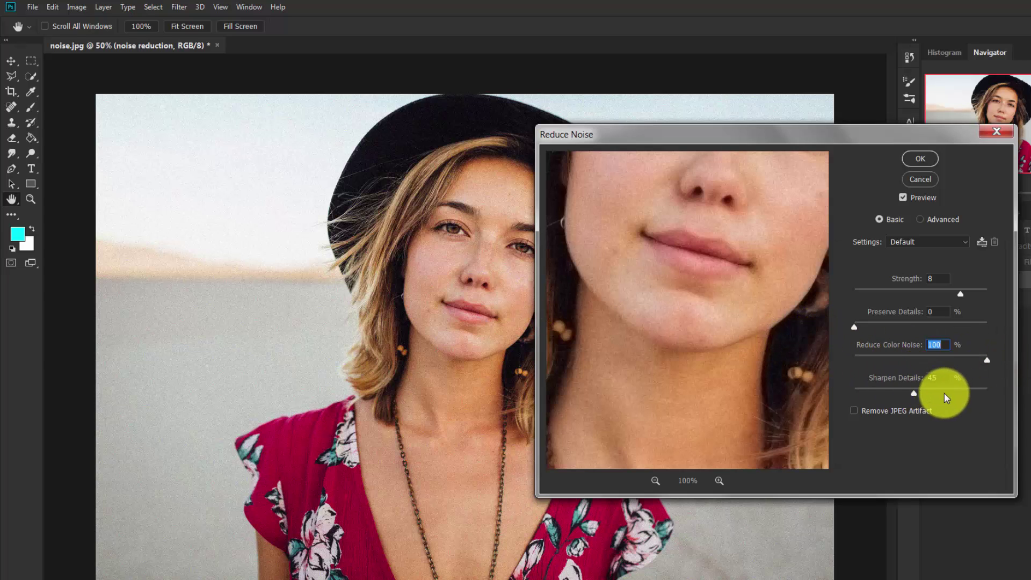
{"action": "left_click_drag", "start_coordinate": [913, 389], "coordinate": [799, 402]}
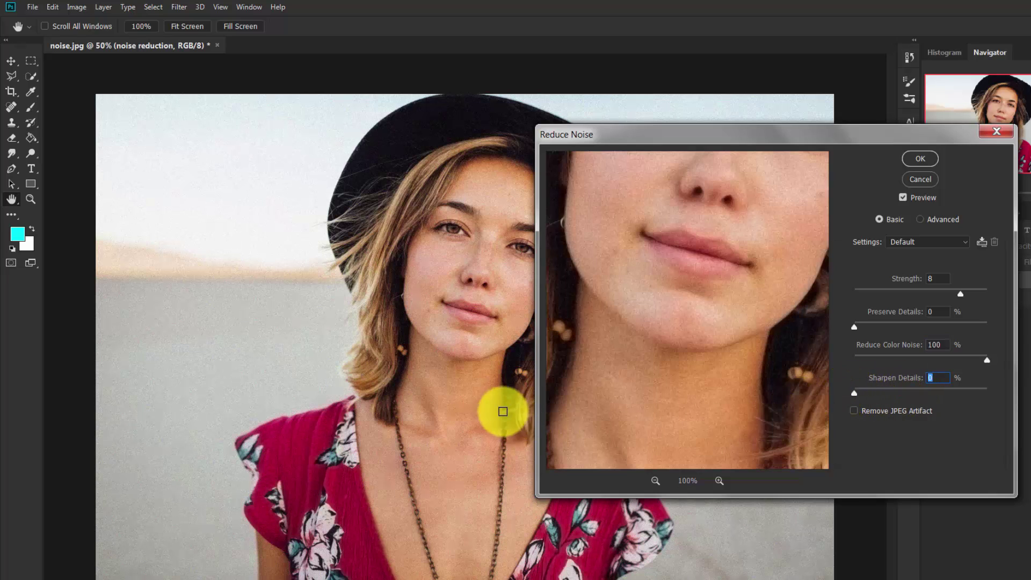
{"action": "left_click", "coordinate": [921, 159]}
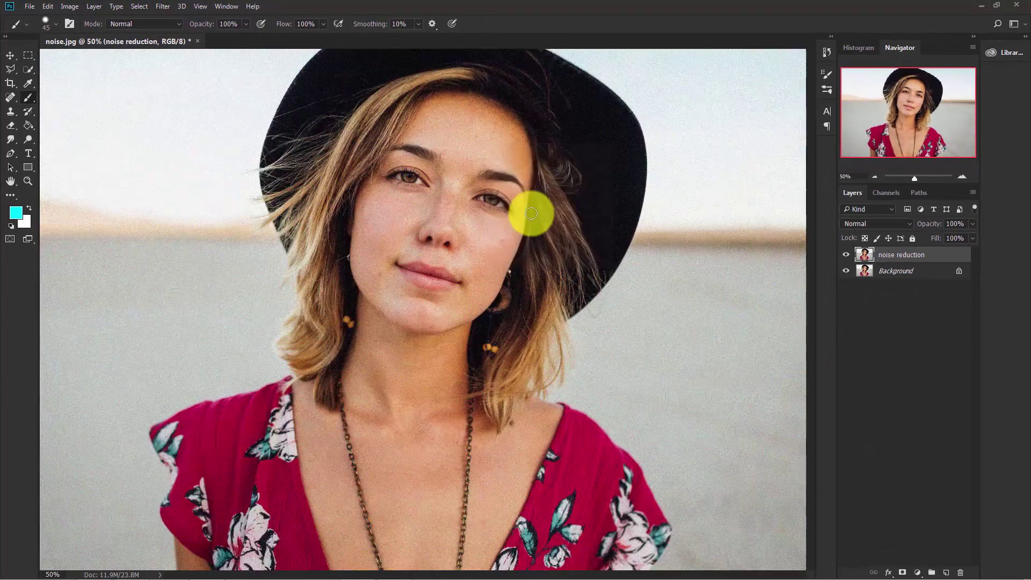
Step: Zoom in and out and toggle the noise reduction layer to compare before and after
{"action": "key", "text": "ctrl+1"}
{"action": "key", "text": "ctrl+minus"}
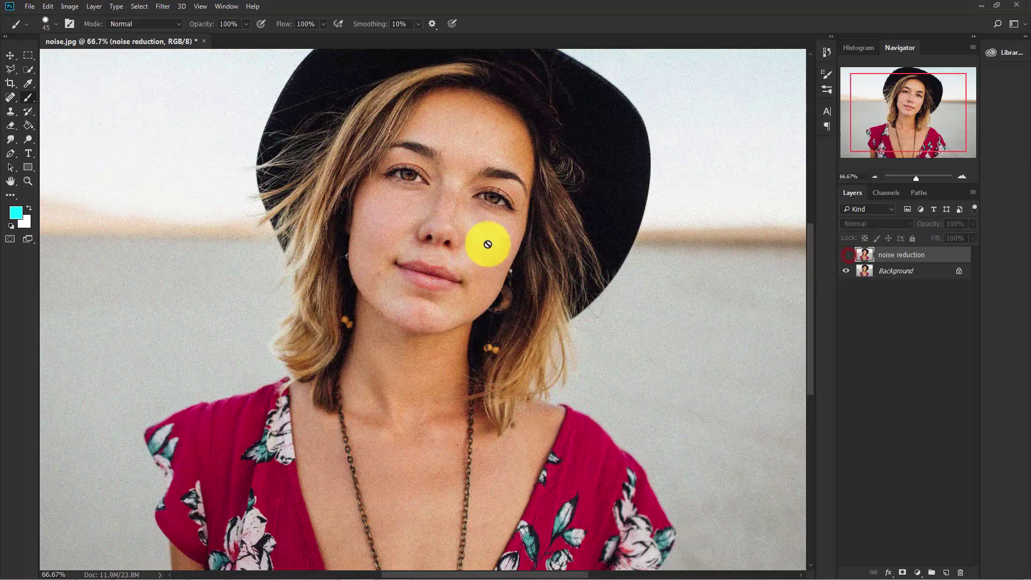
{"action": "left_click", "coordinate": [848, 256]}
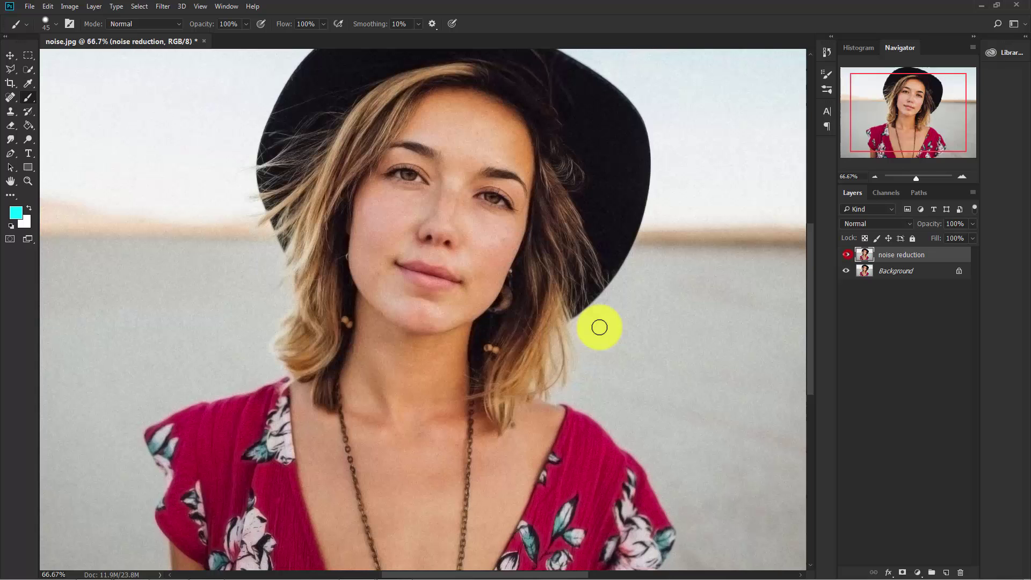
{"action": "key", "text": "ctrl+minus"}
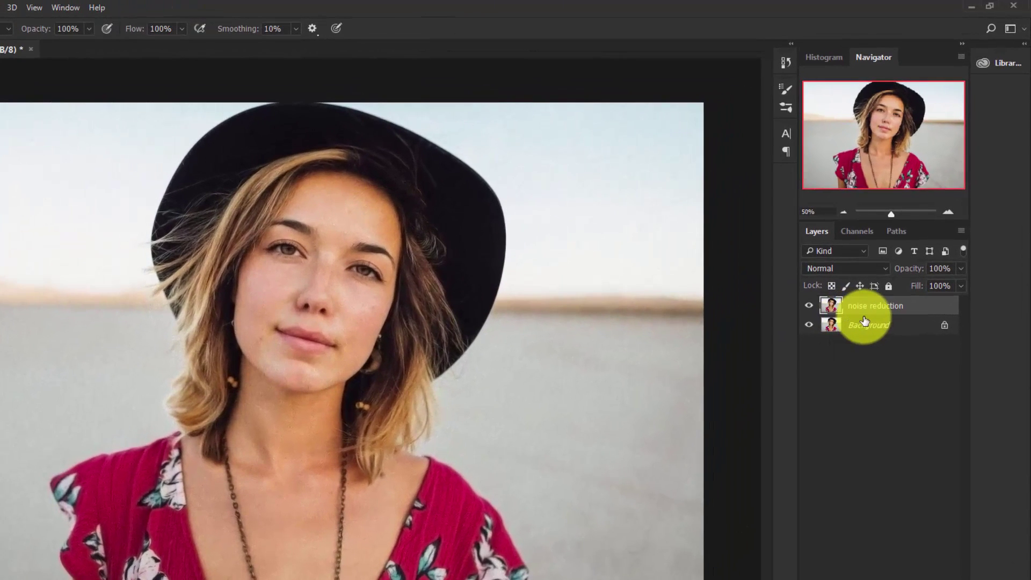
Step: Duplicate the noise reduction layer and rename the top copy 'blur'
{"action": "left_click", "coordinate": [865, 307]}
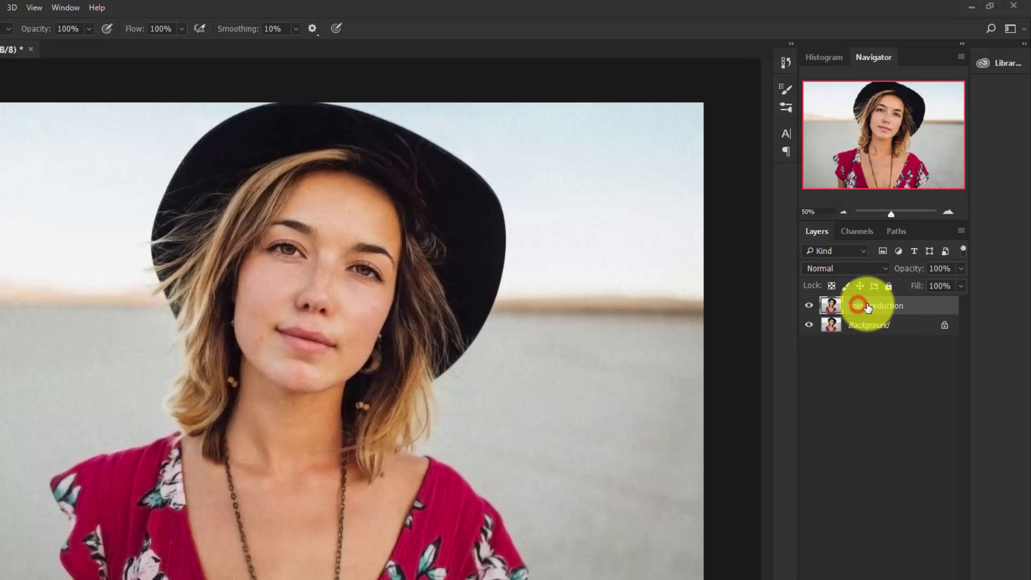
{"action": "key", "text": "ctrl+j"}
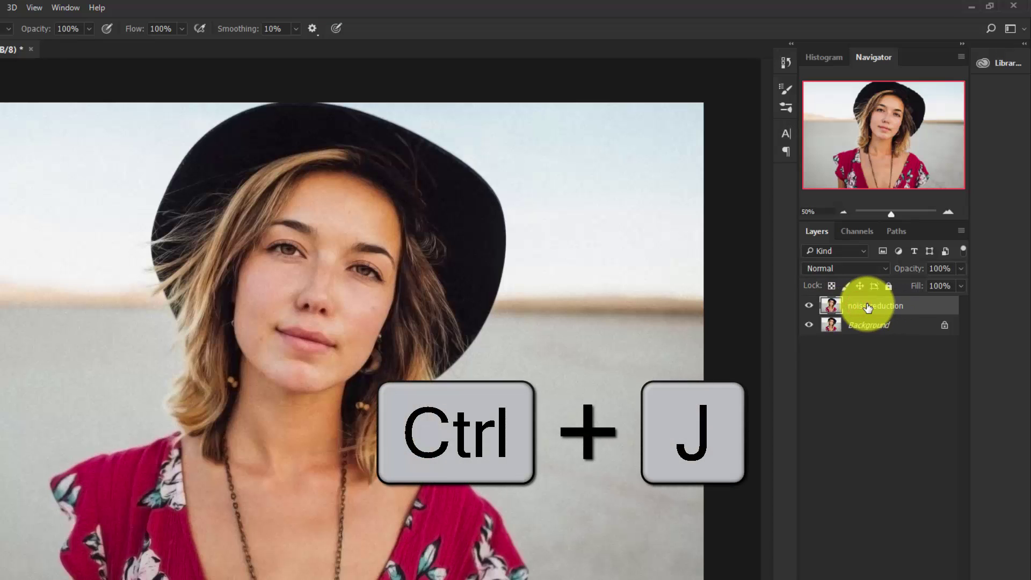
{"action": "key", "text": "ctrl+j"}
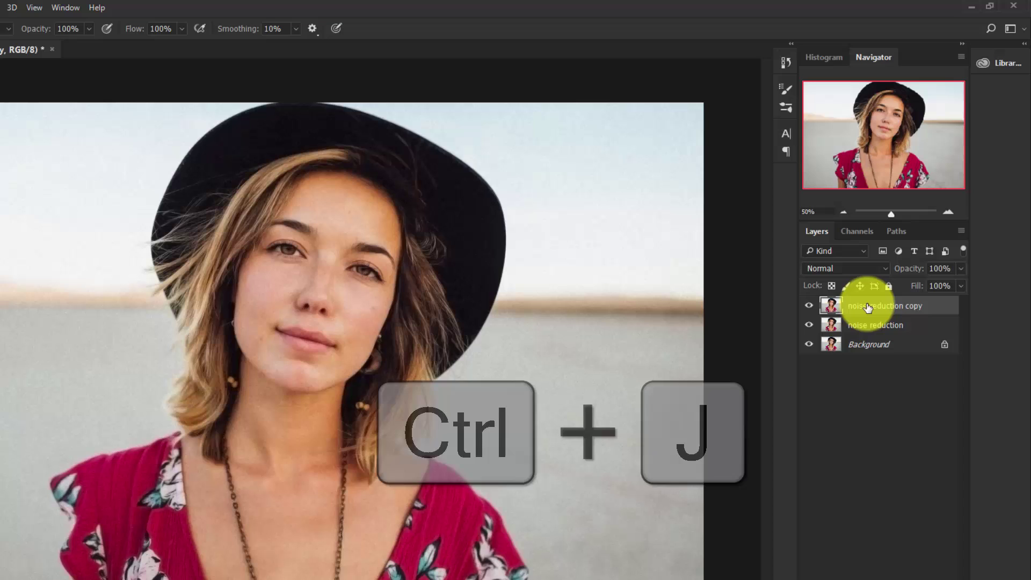
{"action": "double_click", "coordinate": [867, 305]}
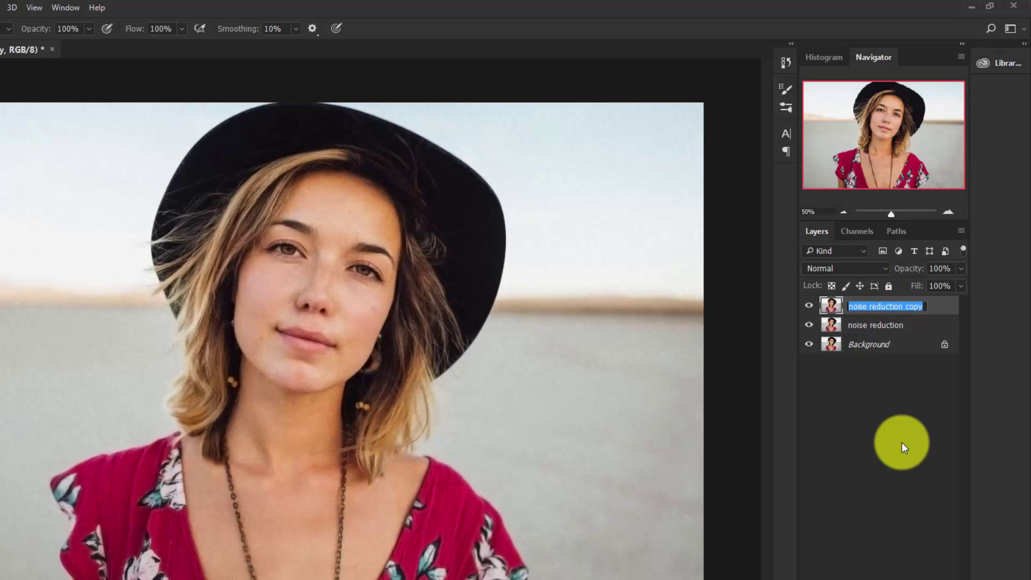
{"action": "key", "text": "BackSpace"}
{"action": "type", "text": "blur"}
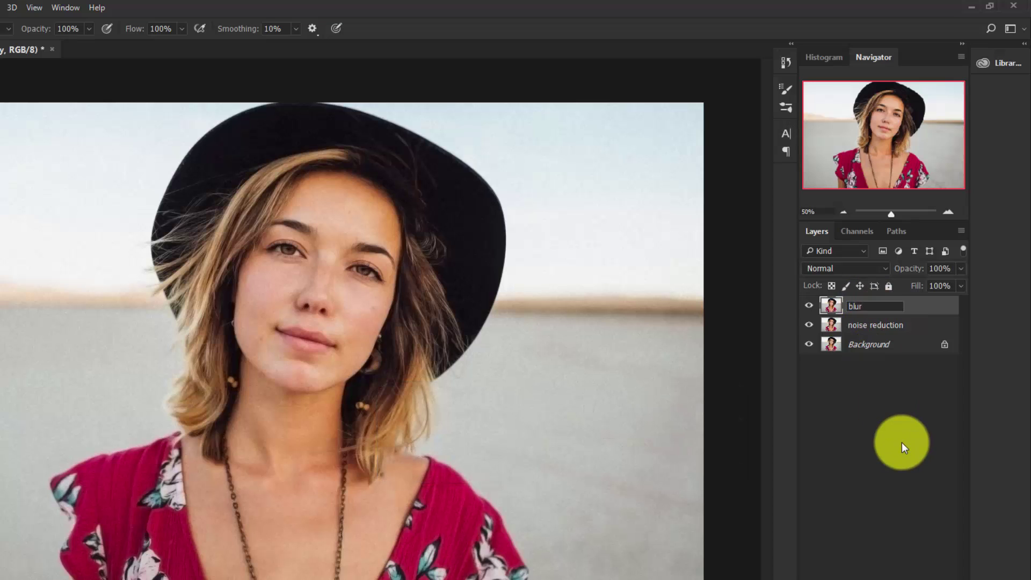
{"action": "key", "text": "Return"}
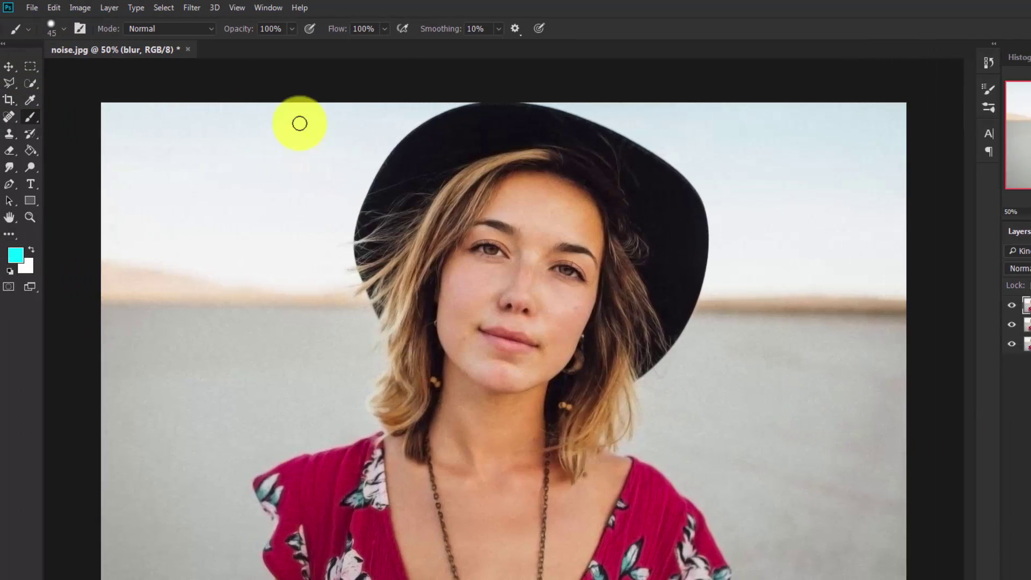
{"action": "left_click", "coordinate": [199, 7]}
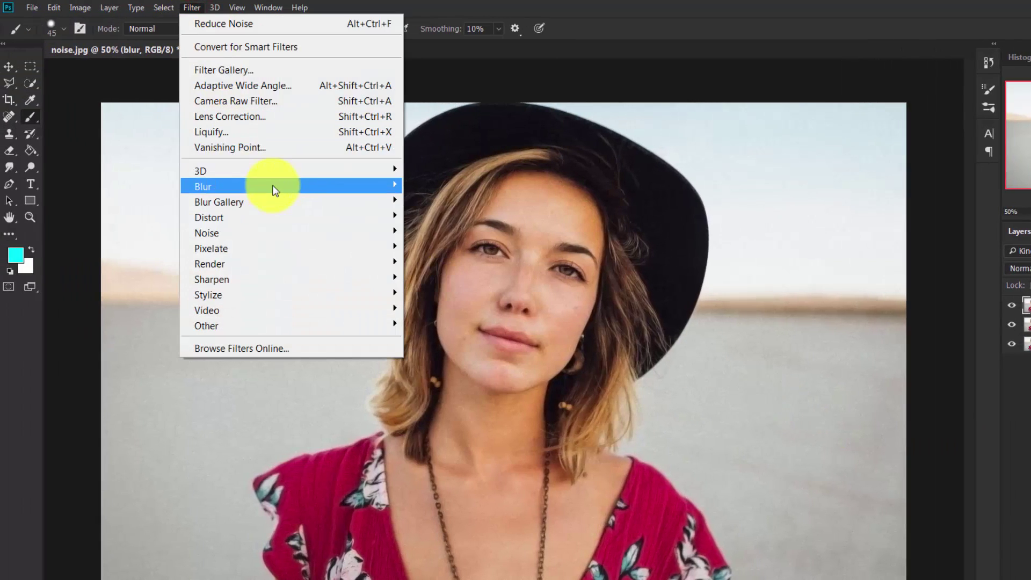
{"action": "mouse_move", "coordinate": [203, 186]}
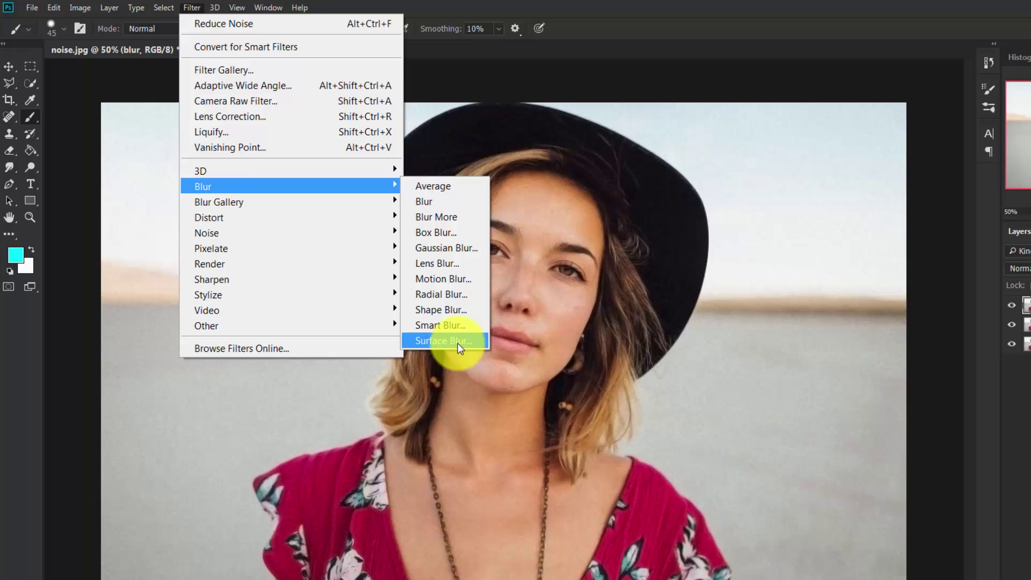
Step: Set Surface Blur on the blur layer to radius 10 and threshold 15
{"action": "left_click", "coordinate": [451, 341]}
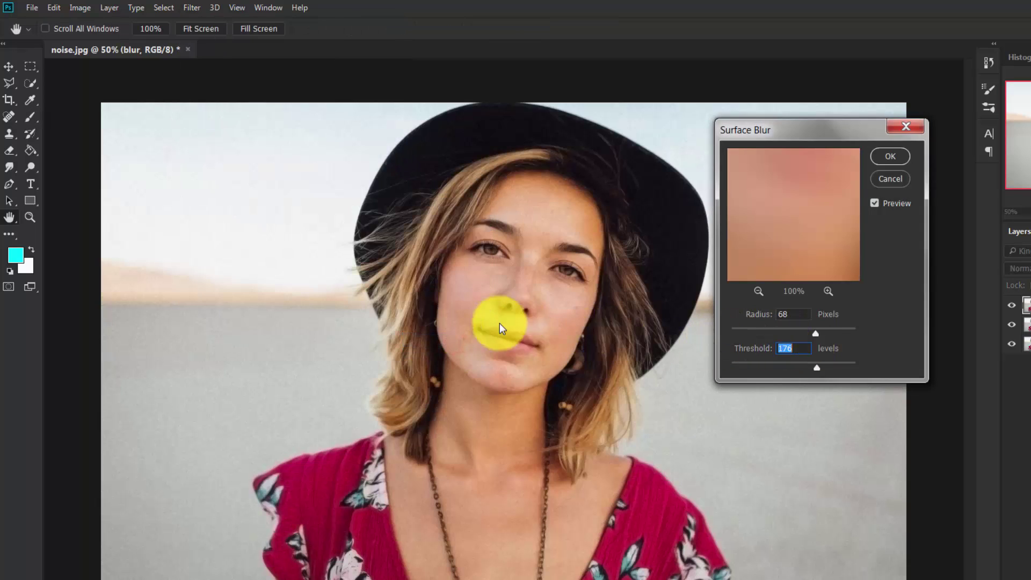
{"action": "scroll", "coordinate": [474, 322], "scroll_direction": "up", "scroll_amount": 1}
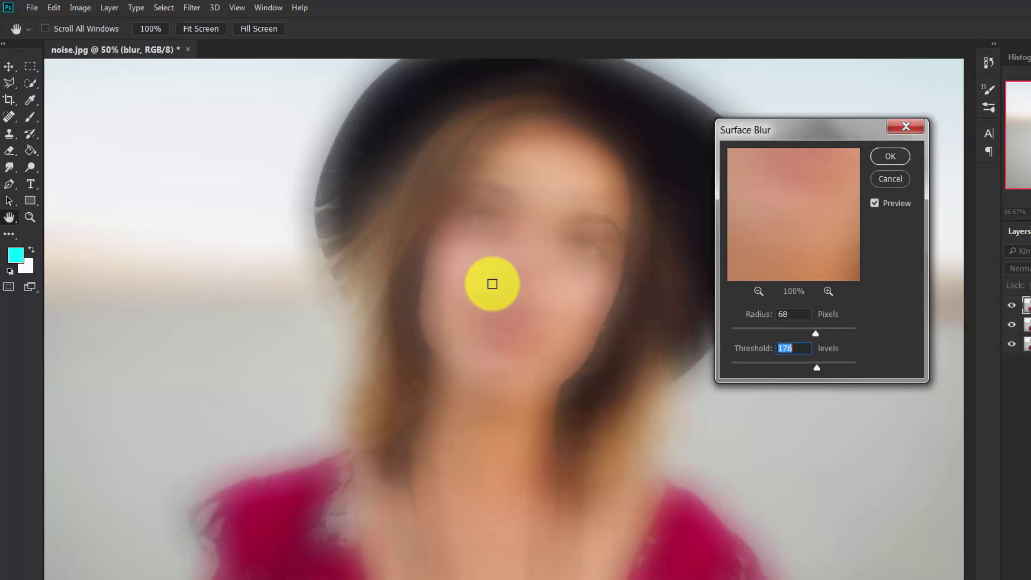
{"action": "scroll", "coordinate": [437, 363], "scroll_direction": "up", "scroll_amount": 2}
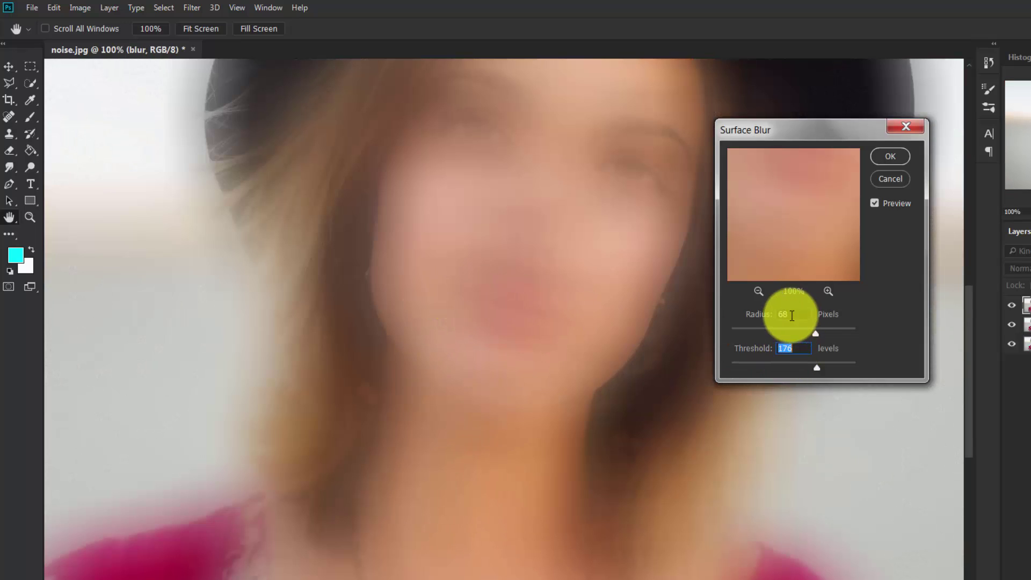
{"action": "left_click_drag", "start_coordinate": [817, 337], "coordinate": [750, 333]}
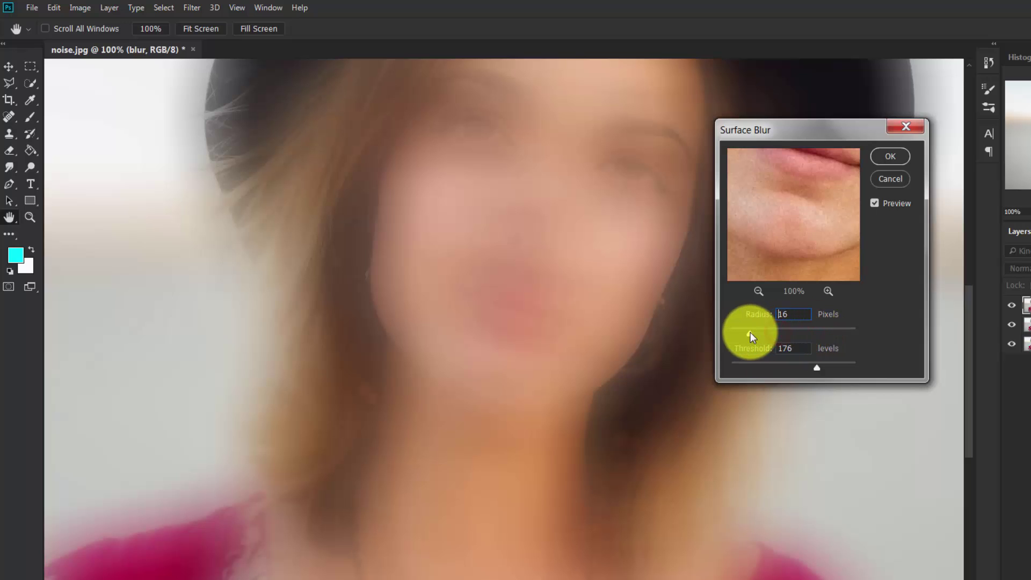
{"action": "left_click_drag", "start_coordinate": [817, 369], "coordinate": [757, 365]}
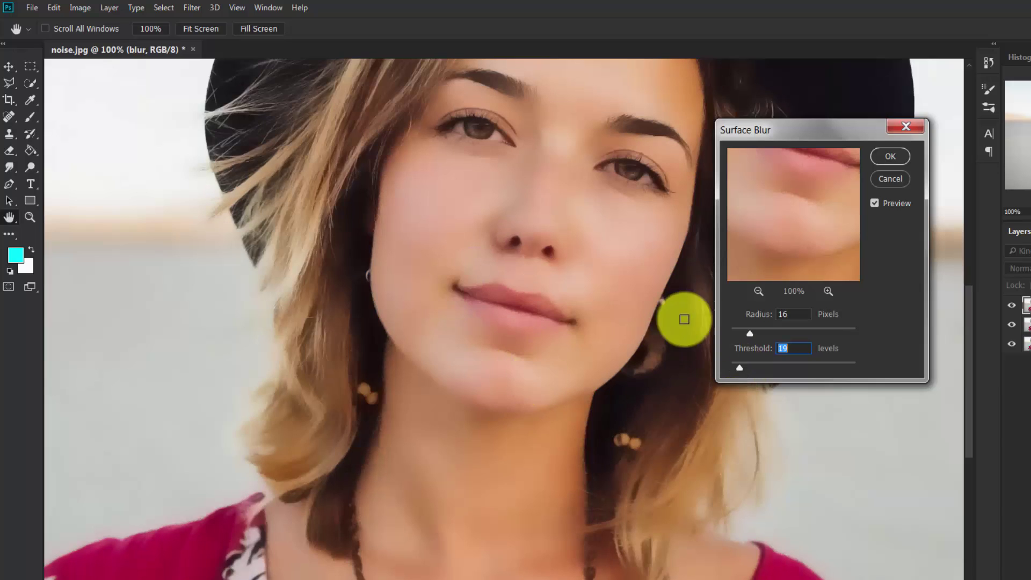
{"action": "double_click", "coordinate": [795, 316]}
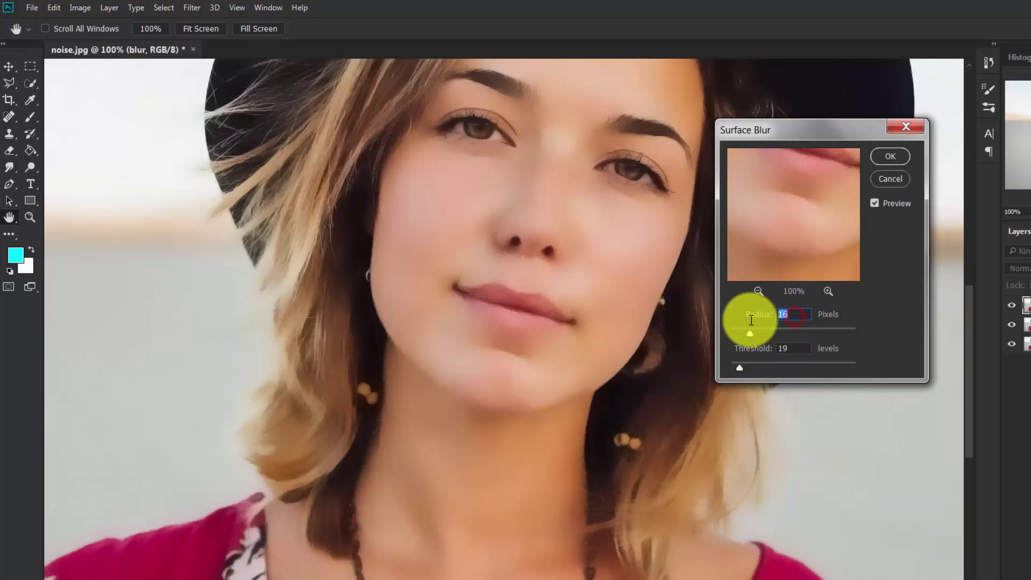
{"action": "type", "text": "10"}
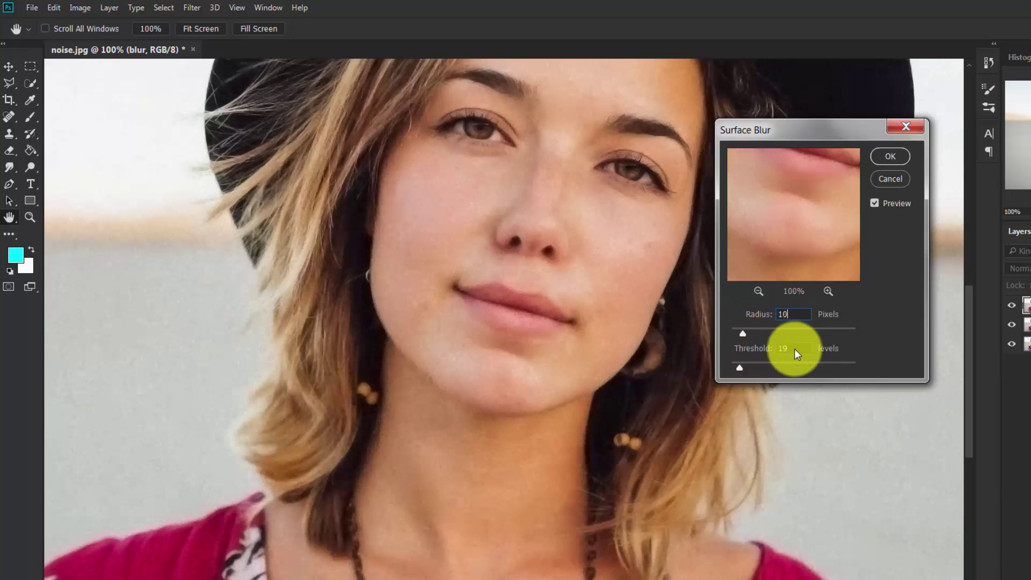
{"action": "left_click", "coordinate": [795, 349]}
{"action": "left_click_drag", "start_coordinate": [785, 349], "coordinate": [745, 349]}
{"action": "type", "text": "15"}
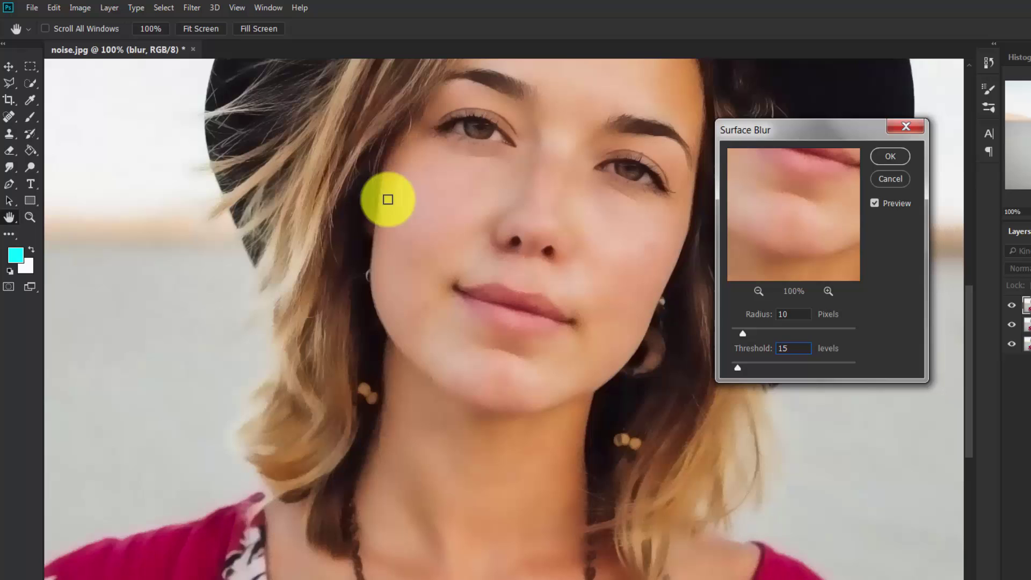
Step: Confirm the Surface Blur, then zoom and pan around the face to review the smoothing
{"action": "left_click", "coordinate": [889, 156]}
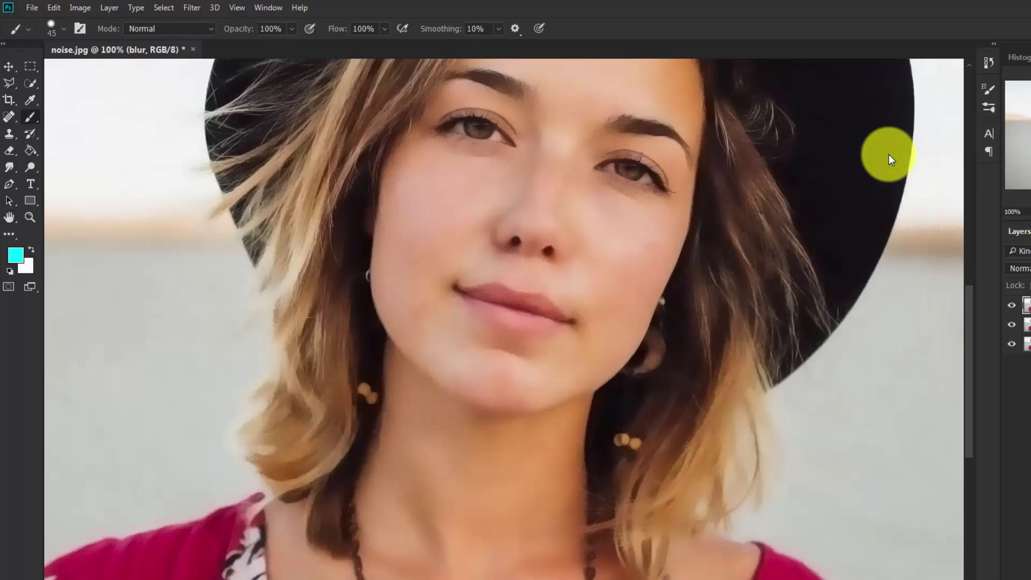
{"action": "key", "text": "ctrl+minus"}
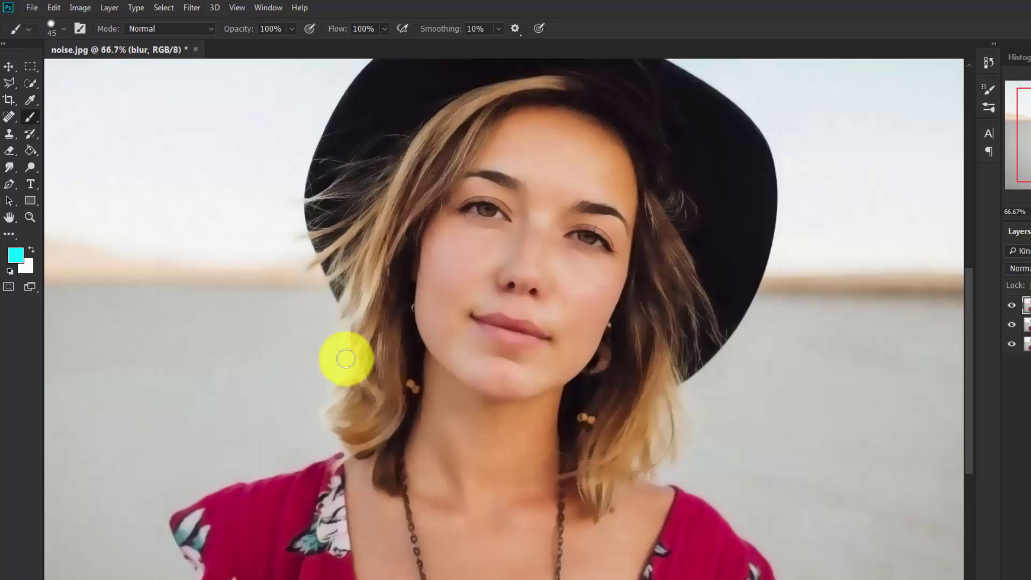
{"action": "key", "text": "ctrl+plus"}
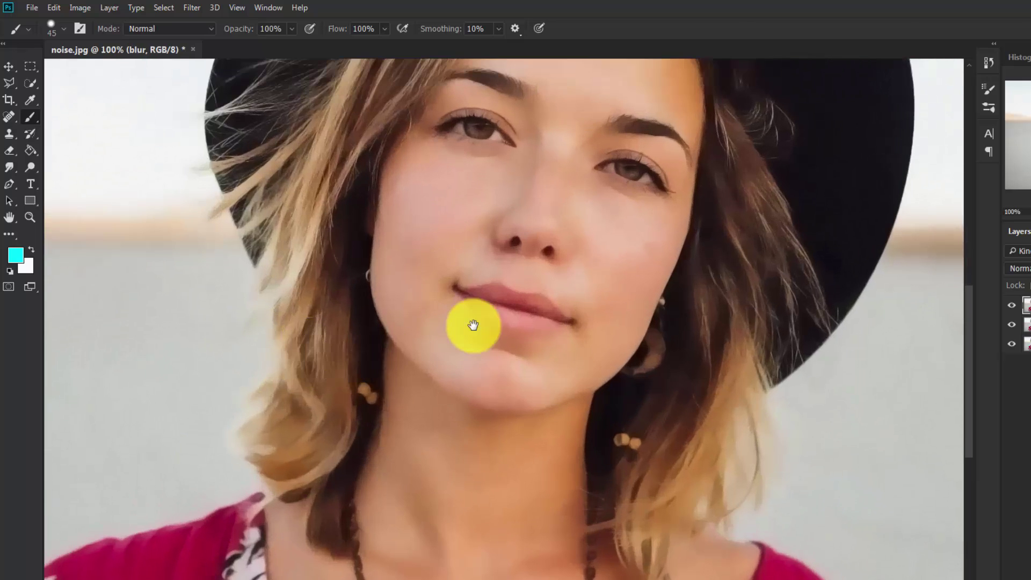
{"action": "left_click_drag", "start_coordinate": [472, 327], "coordinate": [467, 454]}
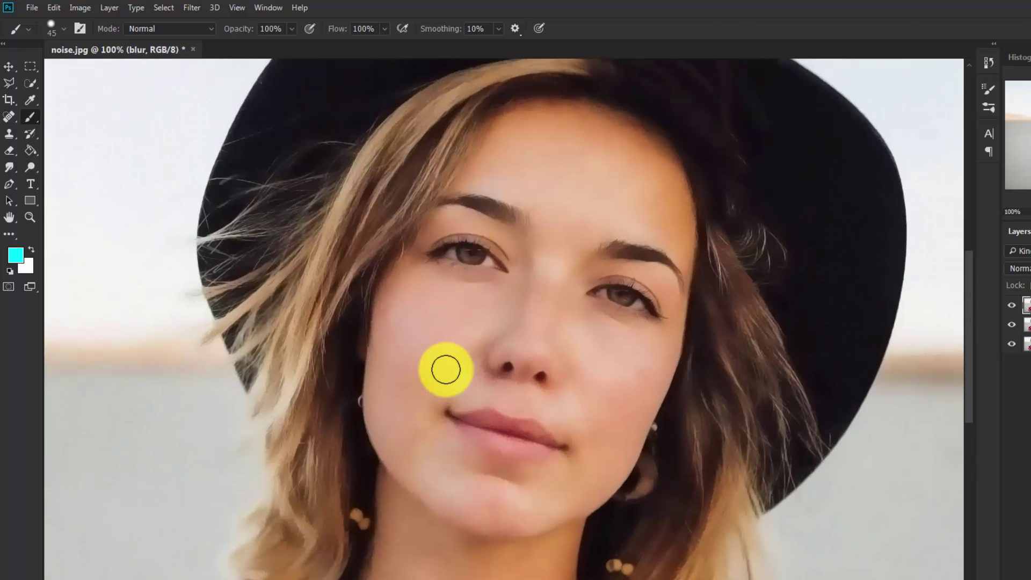
{"action": "key", "text": "ctrl+minus"}
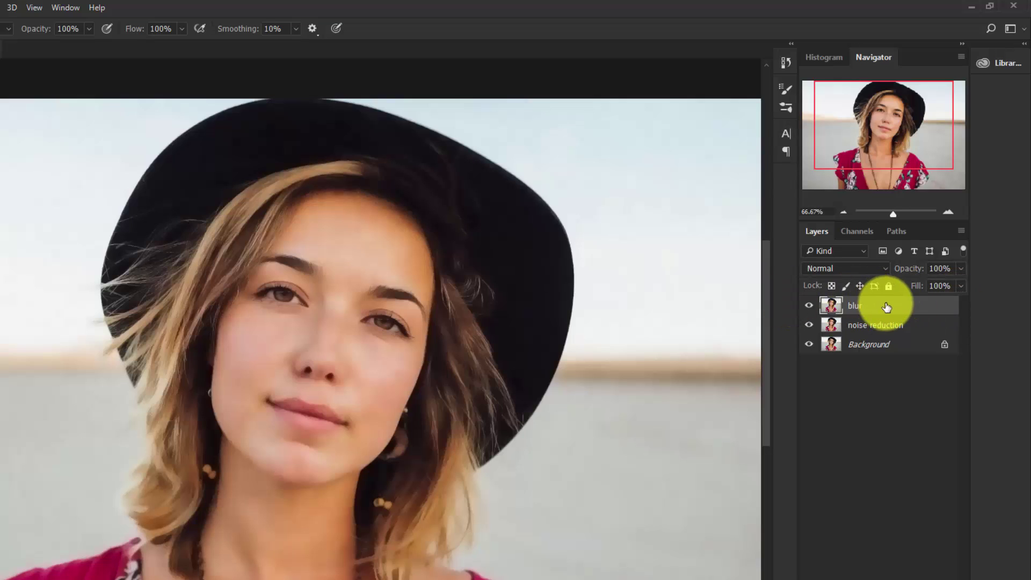
Step: Duplicate the blur layer and rename the top copy 'sharp'
{"action": "key", "text": "ctrl+j"}
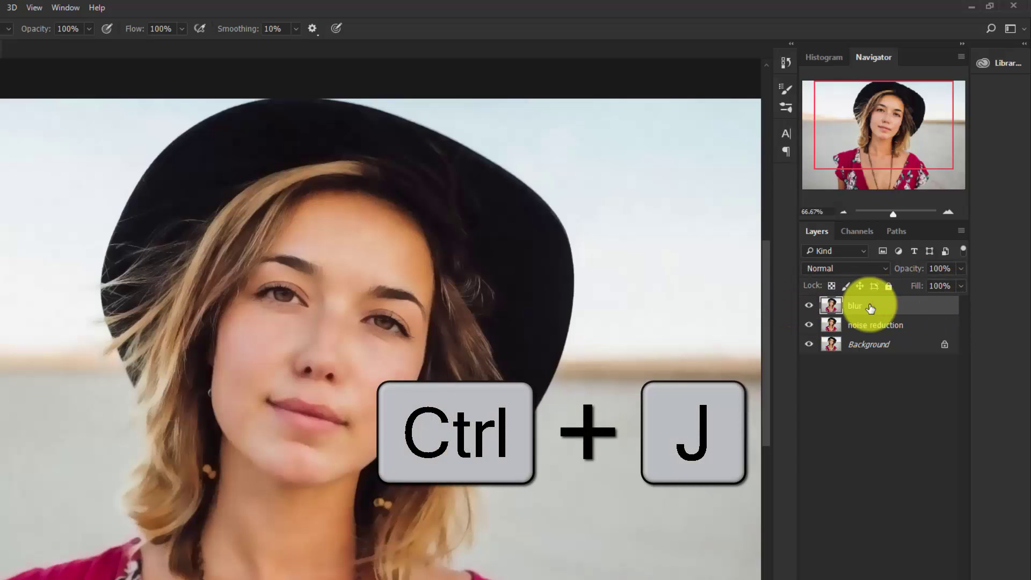
{"action": "key", "text": "ctrl+j"}
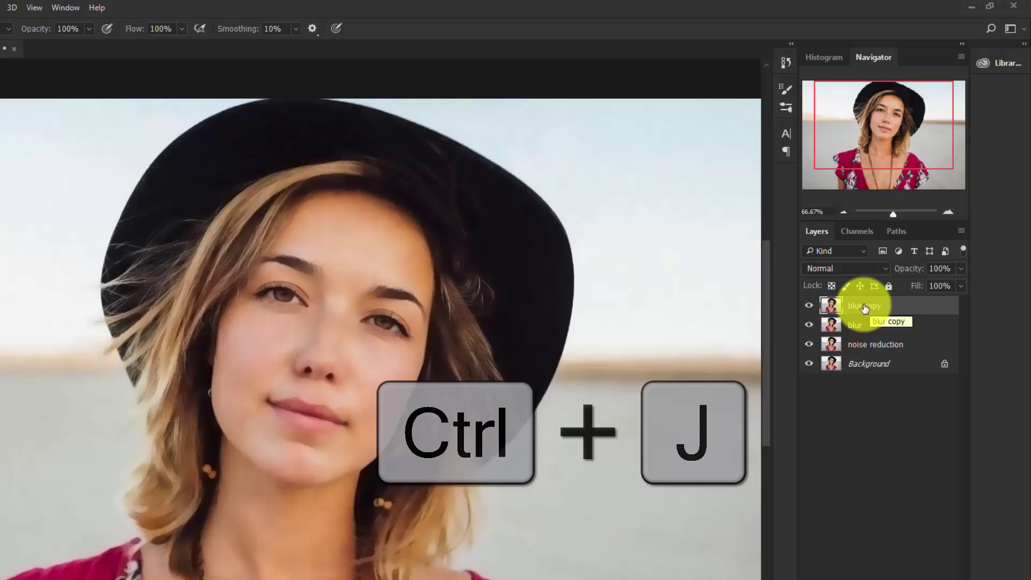
{"action": "double_click", "coordinate": [863, 306]}
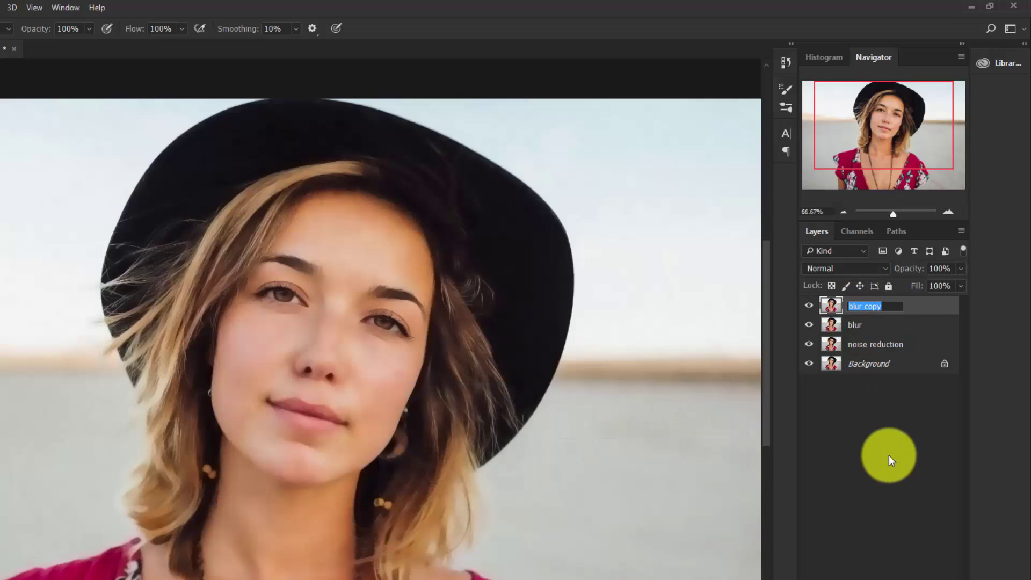
{"action": "type", "text": "shar"}
{"action": "type", "text": "p"}
{"action": "type", "text": "rp"}
{"action": "key", "text": "Return"}
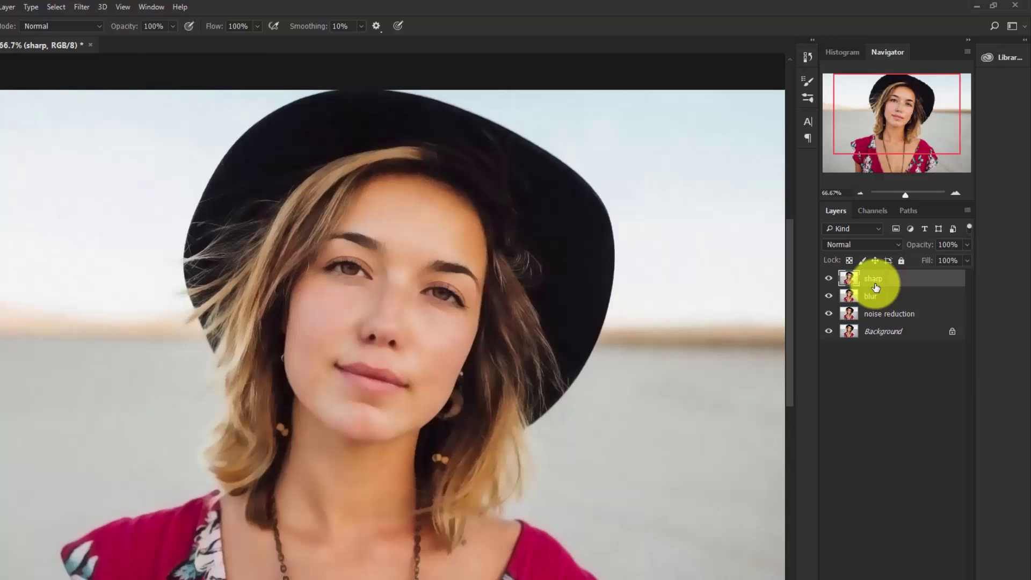
Step: Apply a High Pass filter with radius 2 to the sharp layer
{"action": "left_click", "coordinate": [163, 7]}
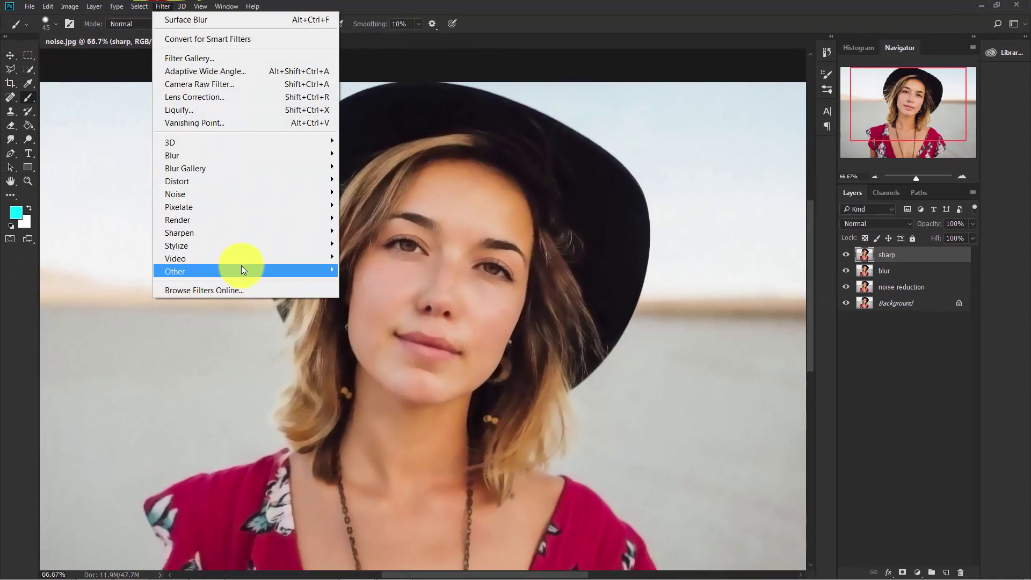
{"action": "mouse_move", "coordinate": [242, 270]}
{"action": "left_click", "coordinate": [368, 284]}
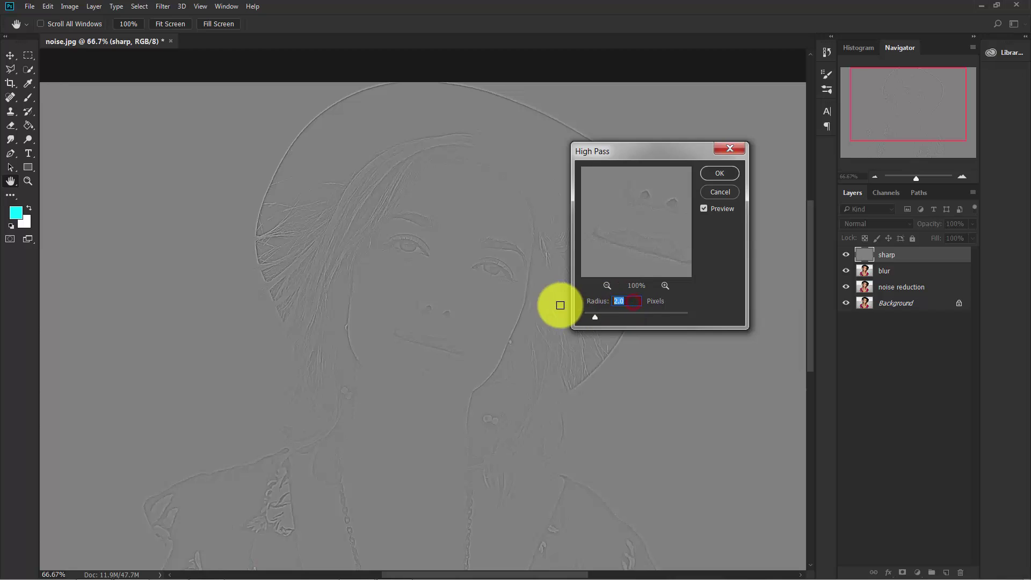
{"action": "left_click", "coordinate": [720, 172]}
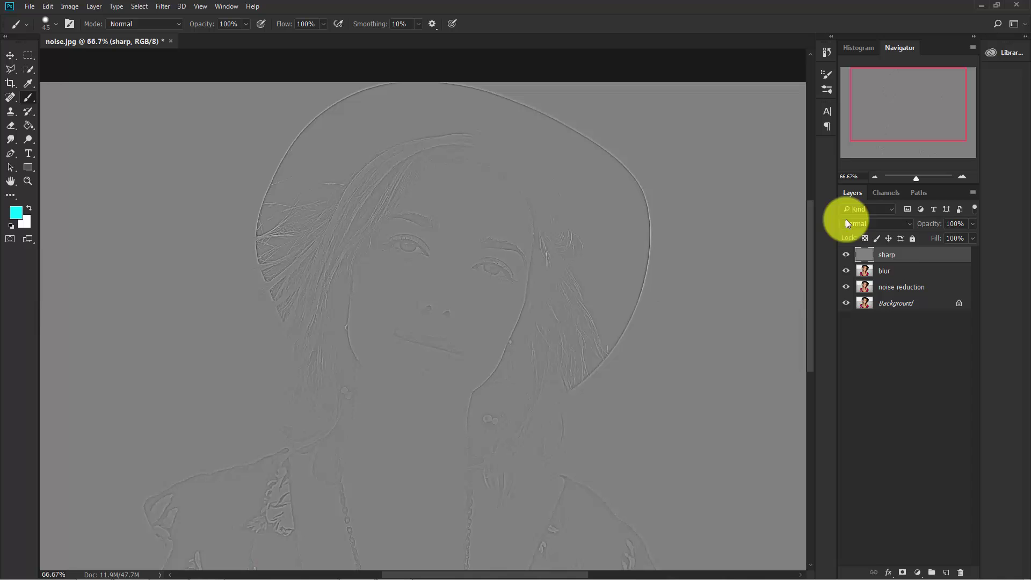
Step: Set the sharp layer's blend mode to Linear Light and toggle its visibility to compare
{"action": "left_click", "coordinate": [860, 224]}
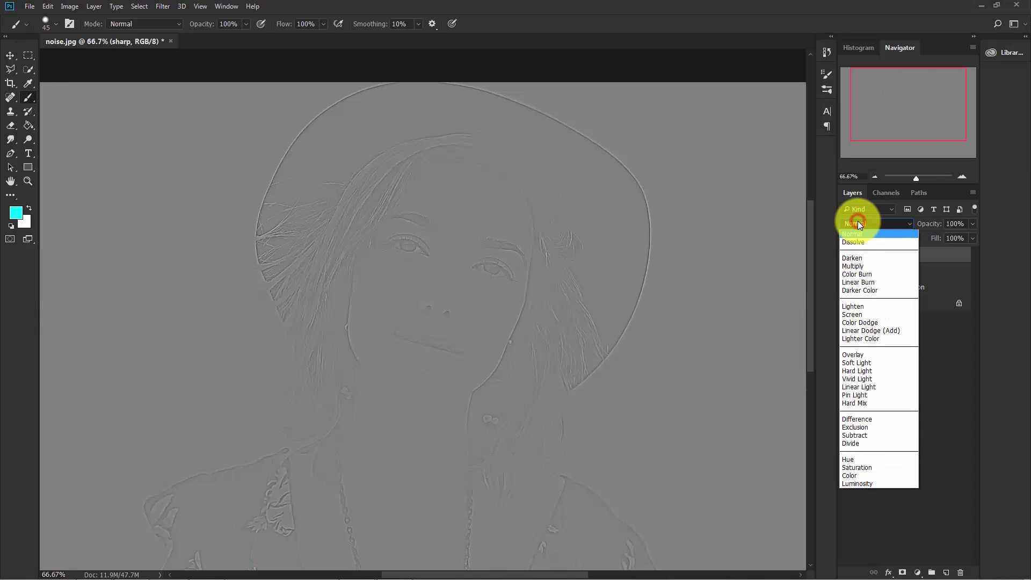
{"action": "left_click", "coordinate": [866, 386]}
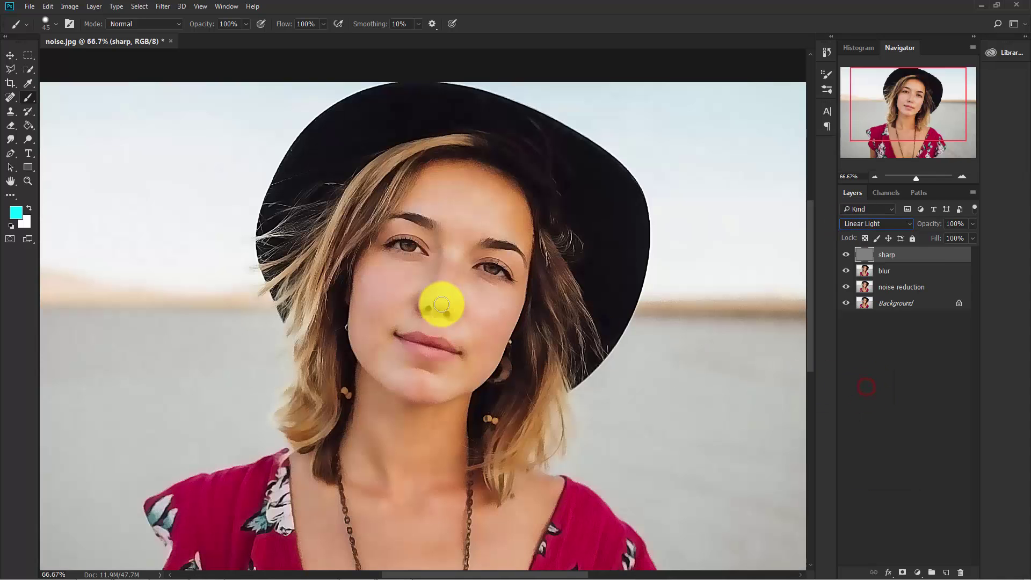
{"action": "scroll", "coordinate": [407, 294], "scroll_direction": "up", "scroll_amount": 1}
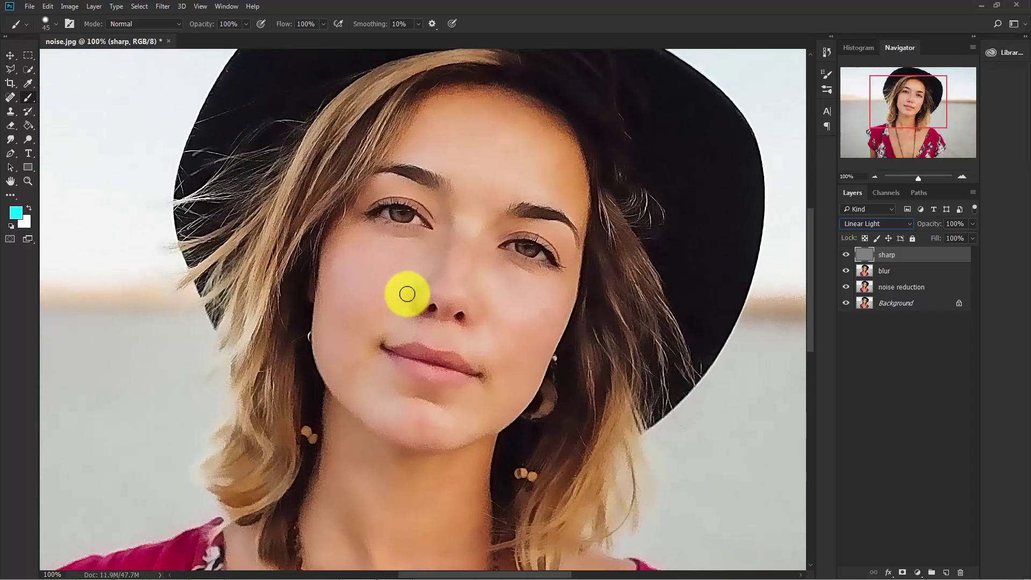
{"action": "scroll", "coordinate": [406, 293], "scroll_direction": "down", "scroll_amount": 1}
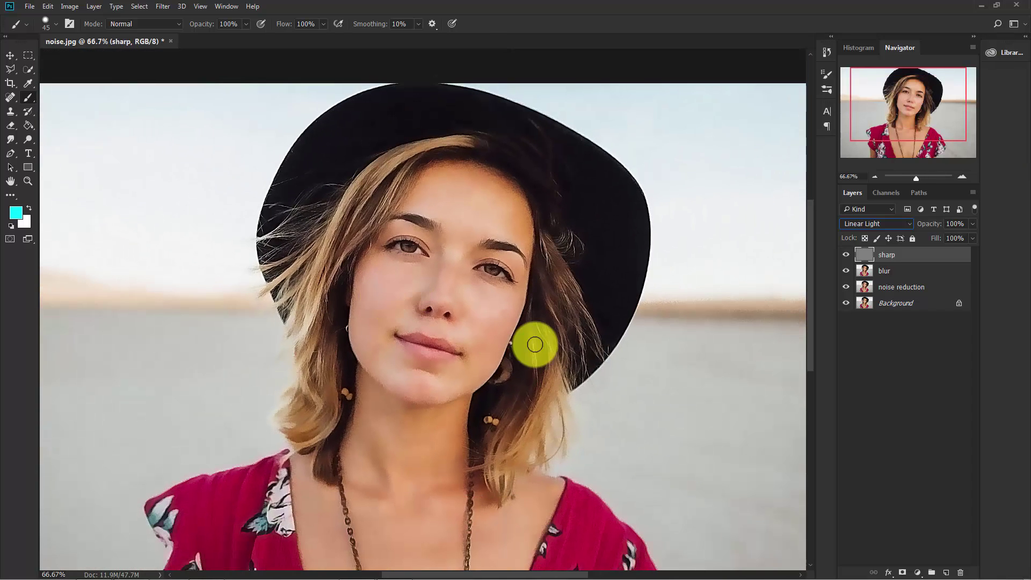
{"action": "left_click", "coordinate": [846, 254]}
{"action": "left_click", "coordinate": [846, 255]}
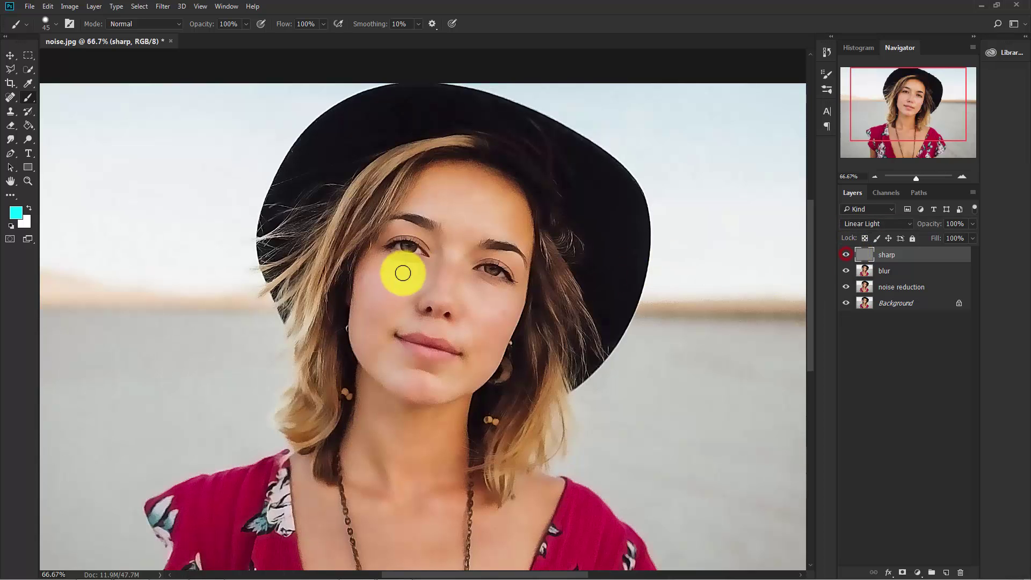
{"action": "key", "text": "ctrl+minus"}
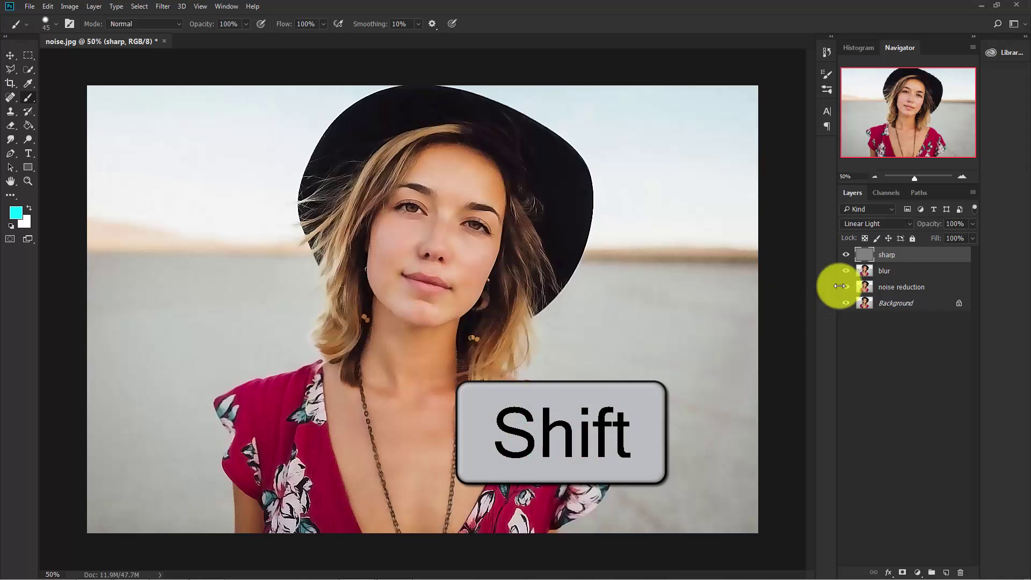
Step: Group the sharp, blur and noise reduction layers, then hide and reshow Group 1 for a before-and-after check
{"action": "left_click", "coordinate": [904, 288], "text": "shift"}
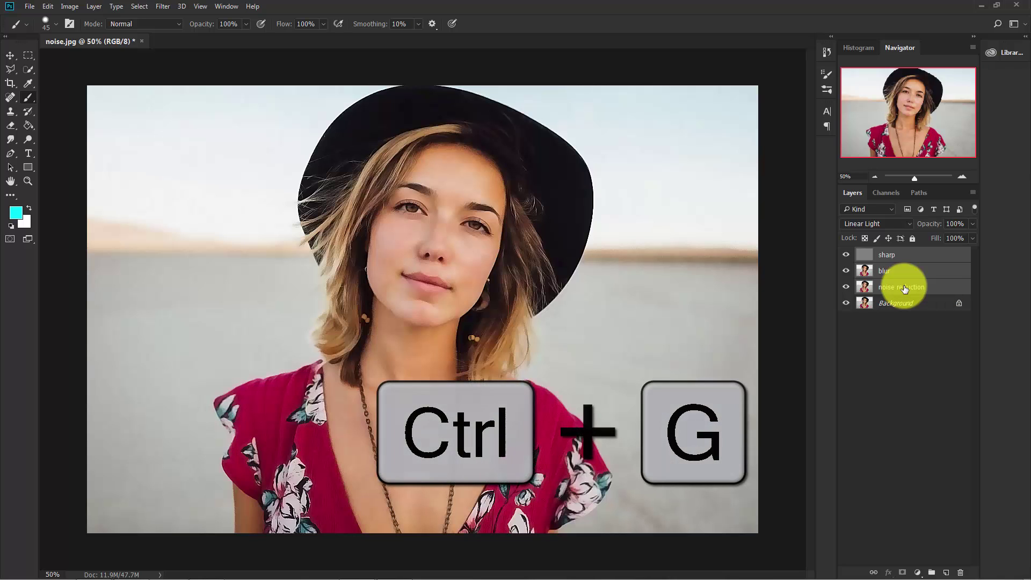
{"action": "key", "text": "ctrl+g"}
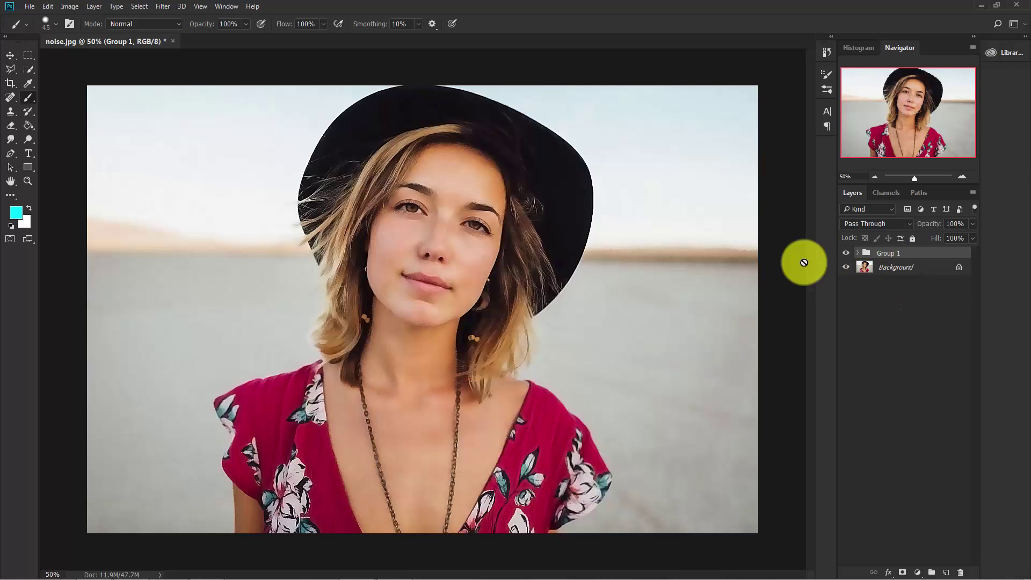
{"action": "key", "text": "ctrl+plus"}
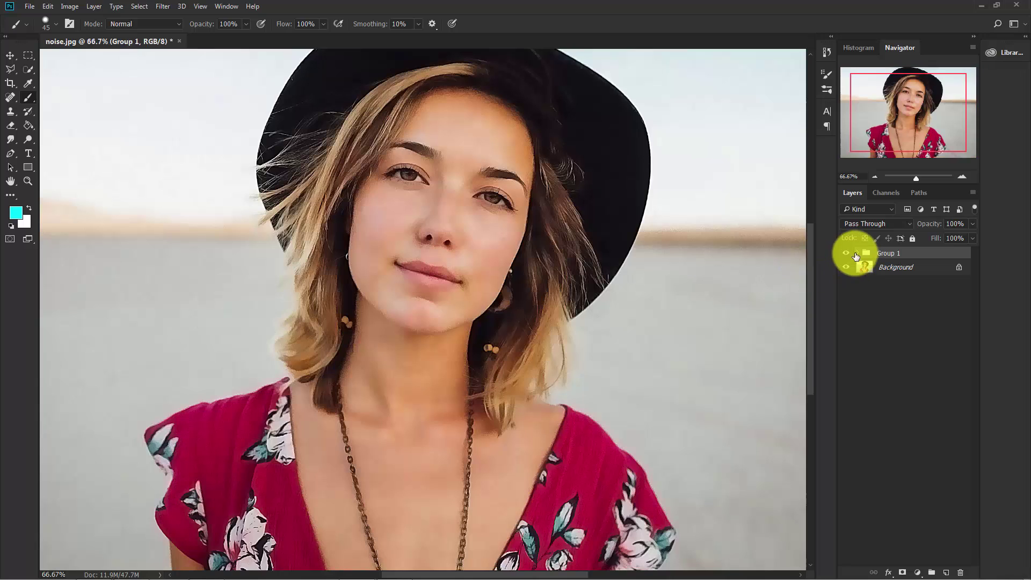
{"action": "left_click", "coordinate": [845, 253]}
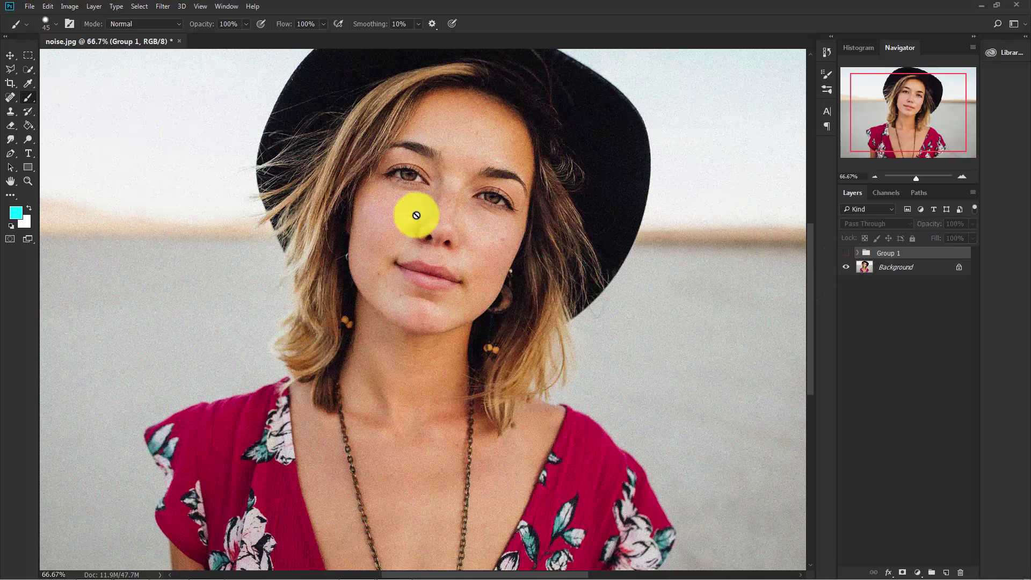
{"action": "left_click", "coordinate": [846, 253]}
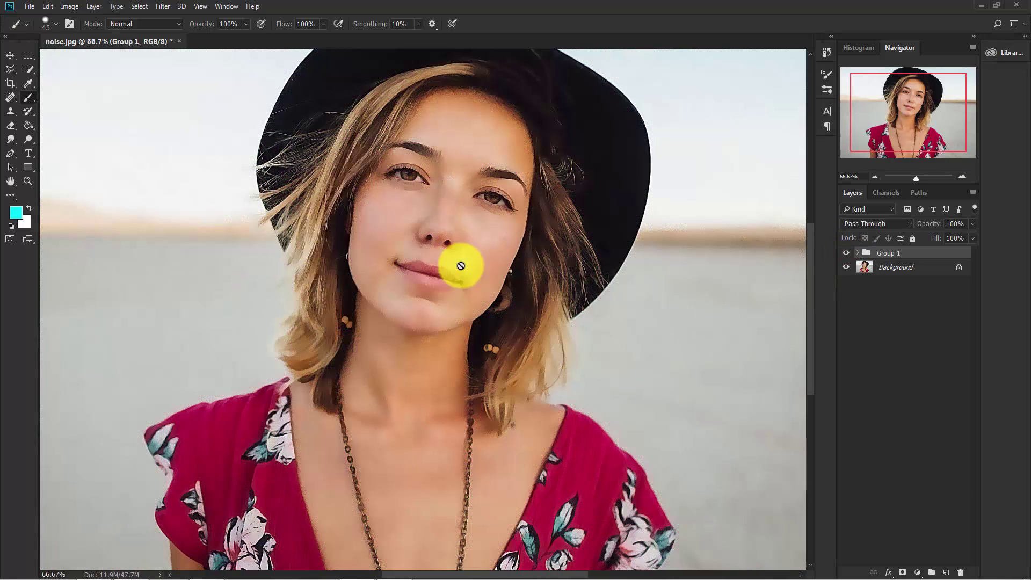
Step: Set Group 1's Layers panel opacity to 80%, then deselect it and zoom out to view the whole portrait
{"action": "left_click", "coordinate": [972, 225]}
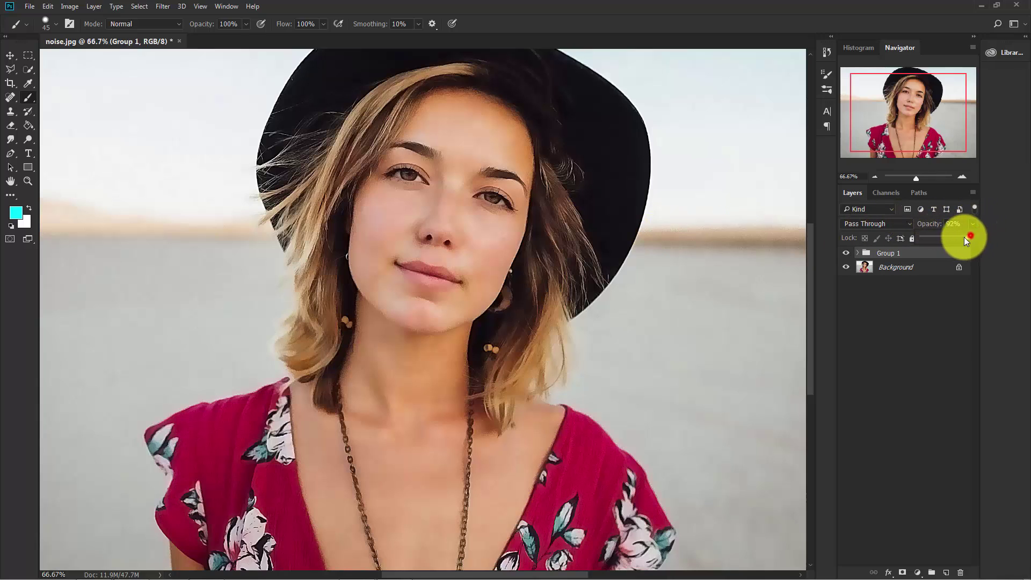
{"action": "left_click", "coordinate": [945, 239]}
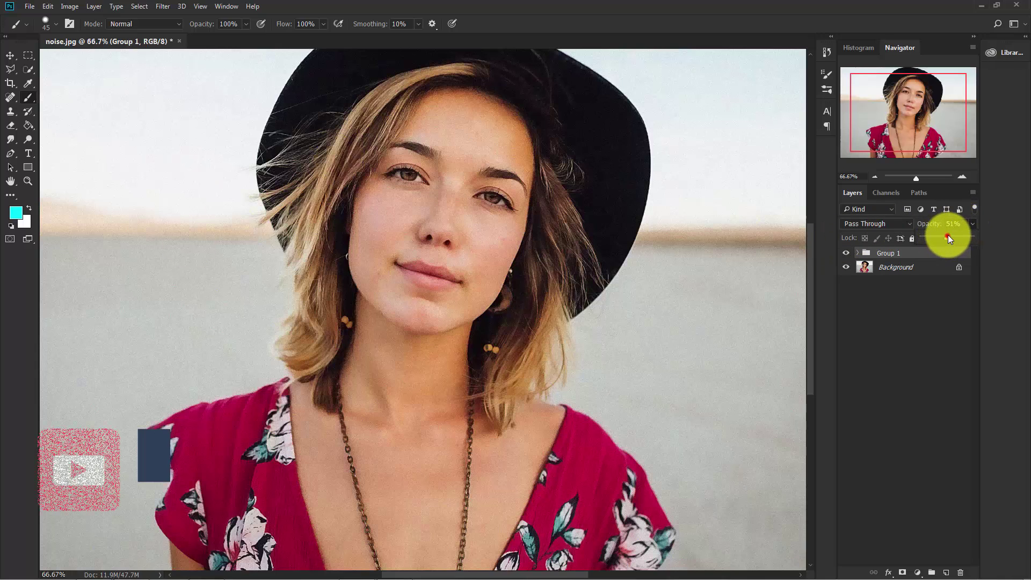
{"action": "left_click_drag", "start_coordinate": [948, 236], "coordinate": [955, 237]}
{"action": "left_click", "coordinate": [963, 223]}
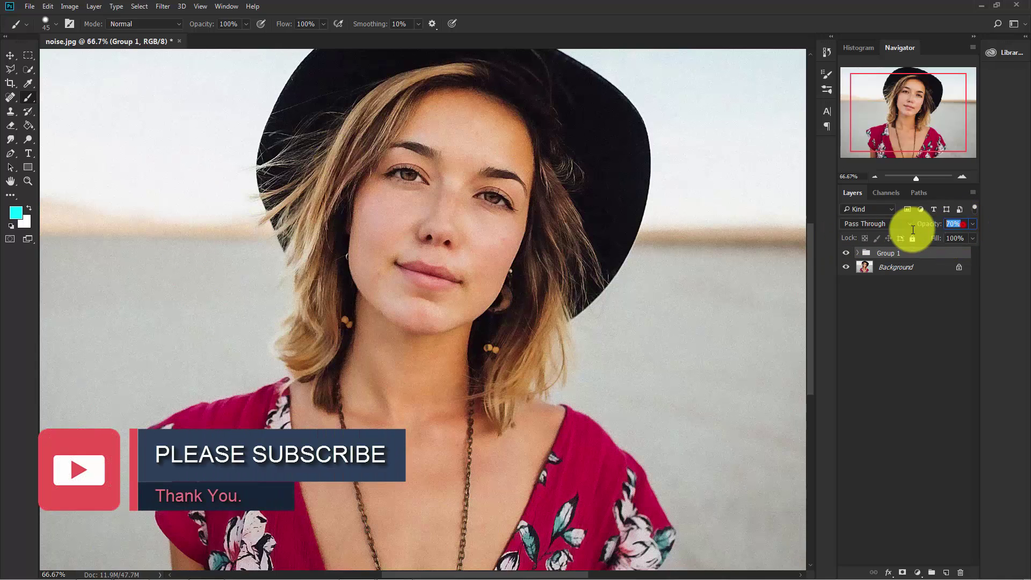
{"action": "left_click", "coordinate": [897, 322]}
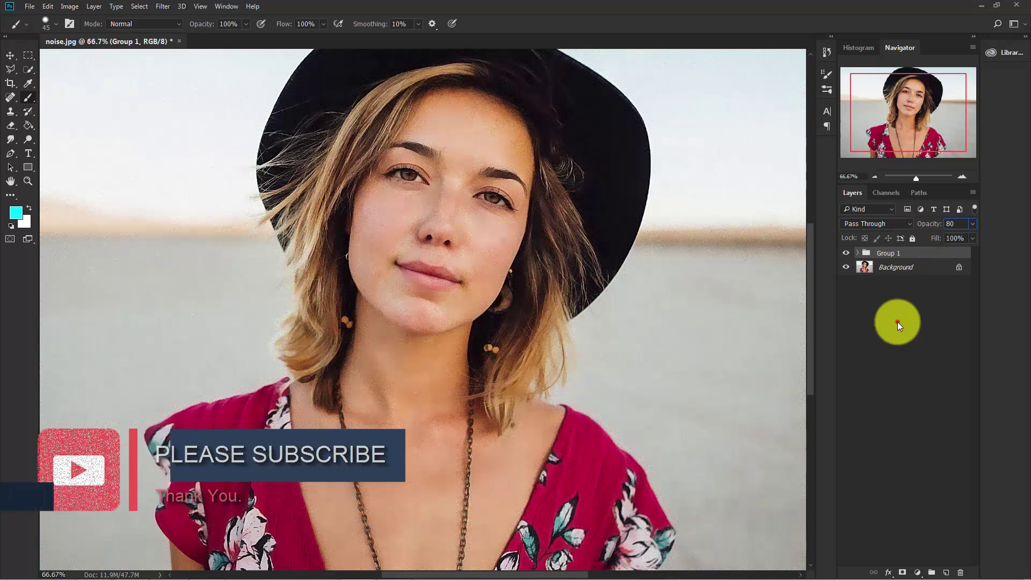
{"action": "key", "text": "ctrl+minus"}
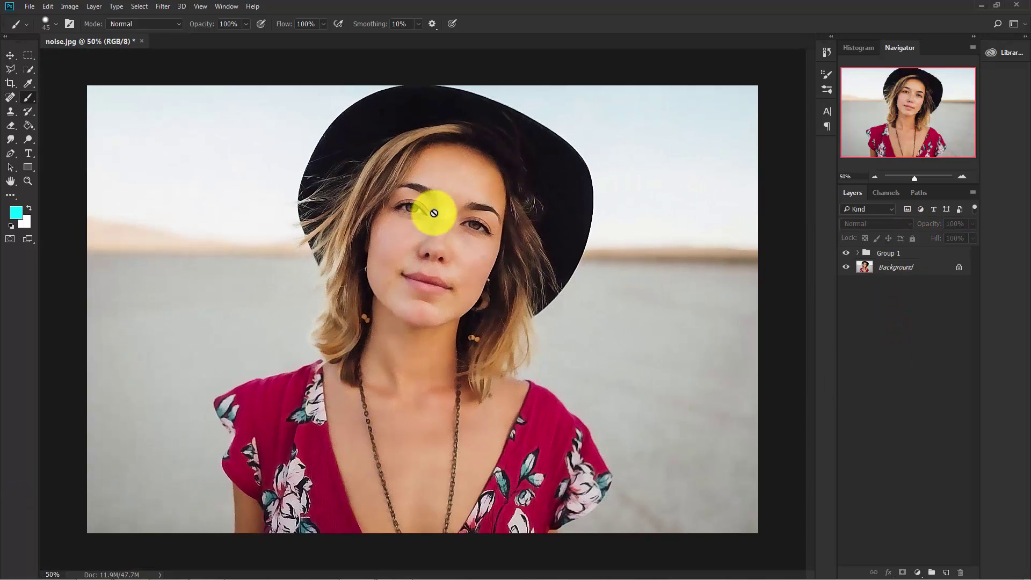